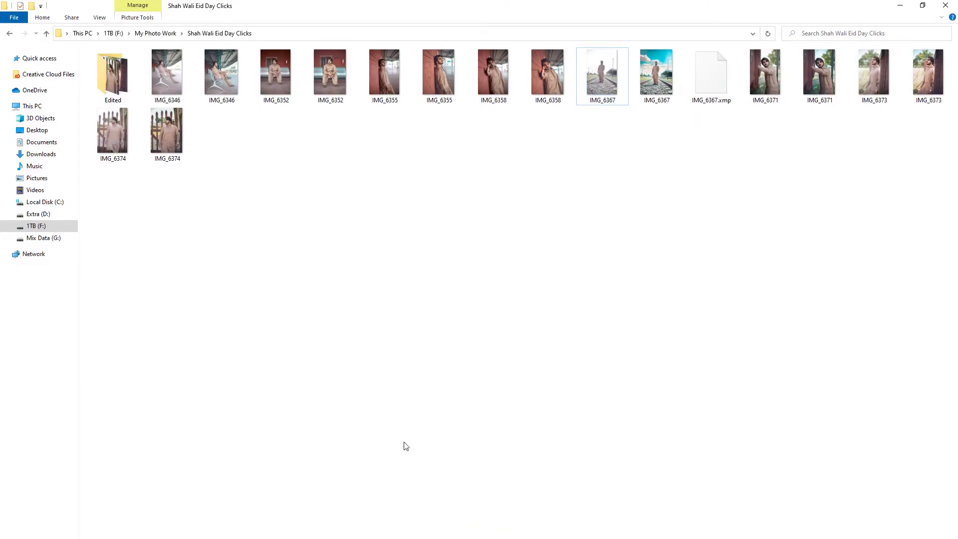
# Go to the desktop and dismiss the mouse-tracking recorder settings
pyautogui.press('super+d')
pyautogui.doubleClick(94, 120)
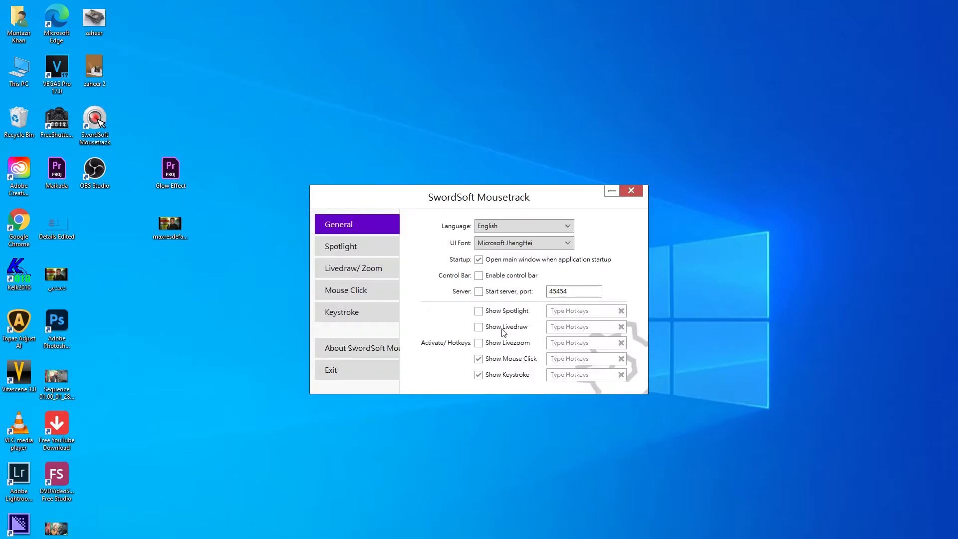
pyautogui.click(631, 192)
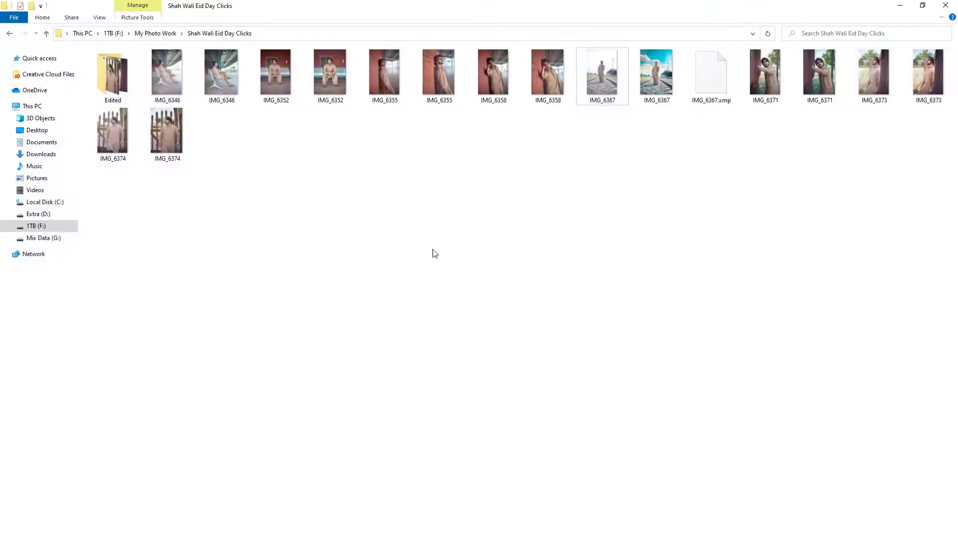
# Load IMG_6367.CR2 in Camera Raw, set Highlights to -74, and open it in Photoshop
pyautogui.moveTo(597, 80)
pyautogui.mouseDown()
pyautogui.moveTo(538, 535)
pyautogui.moveTo(458, 65)
pyautogui.mouseUp()
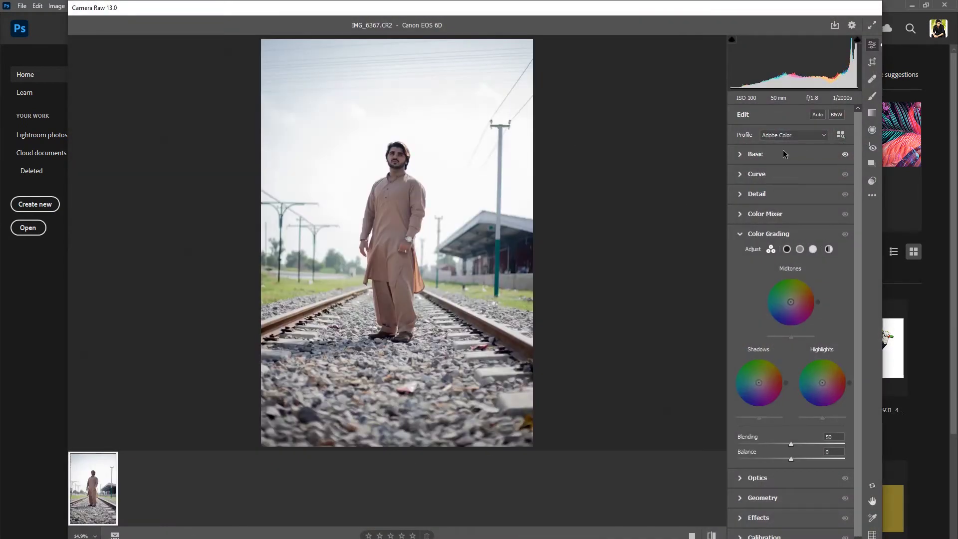
pyautogui.click(780, 154)
pyautogui.moveTo(738, 263); pyautogui.dragTo(752, 263)
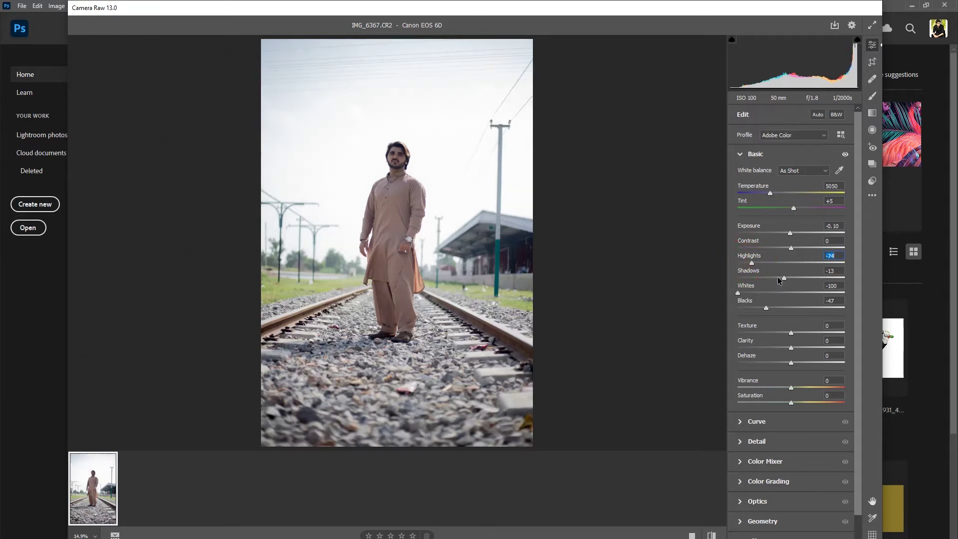
pyautogui.press('Escape')
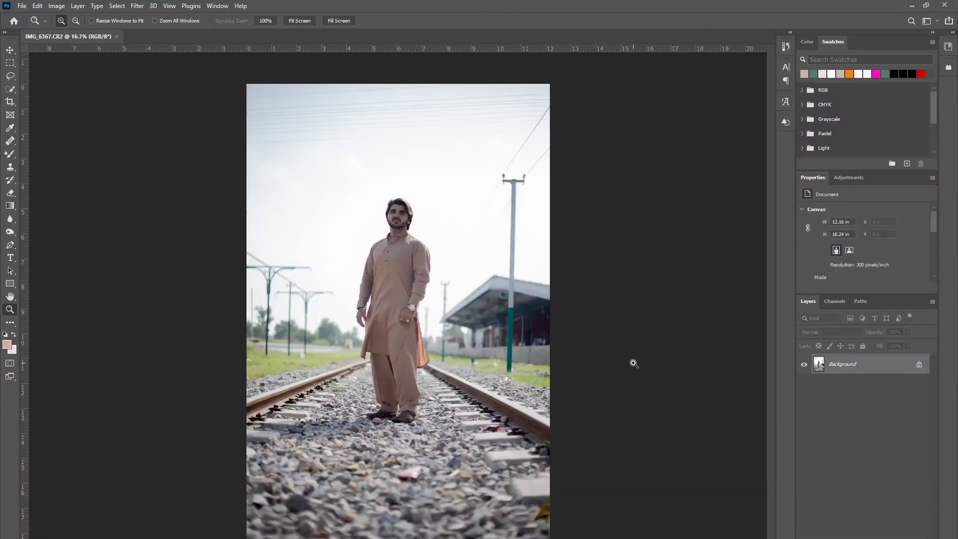
# Crop a thin strip off the bottom so the canvas measures 12.16 × 17.24 in
pyautogui.press('c')
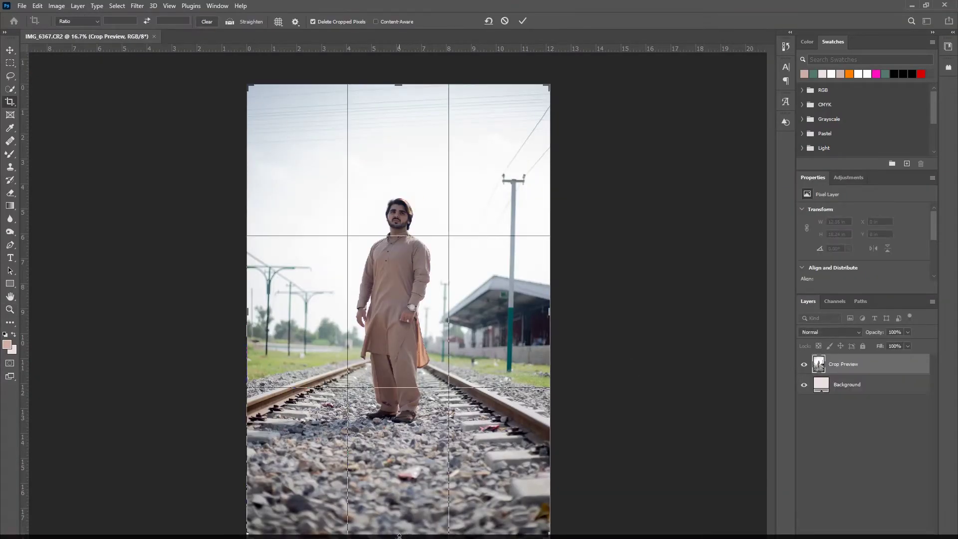
pyautogui.moveTo(399, 536); pyautogui.dragTo(399, 523)
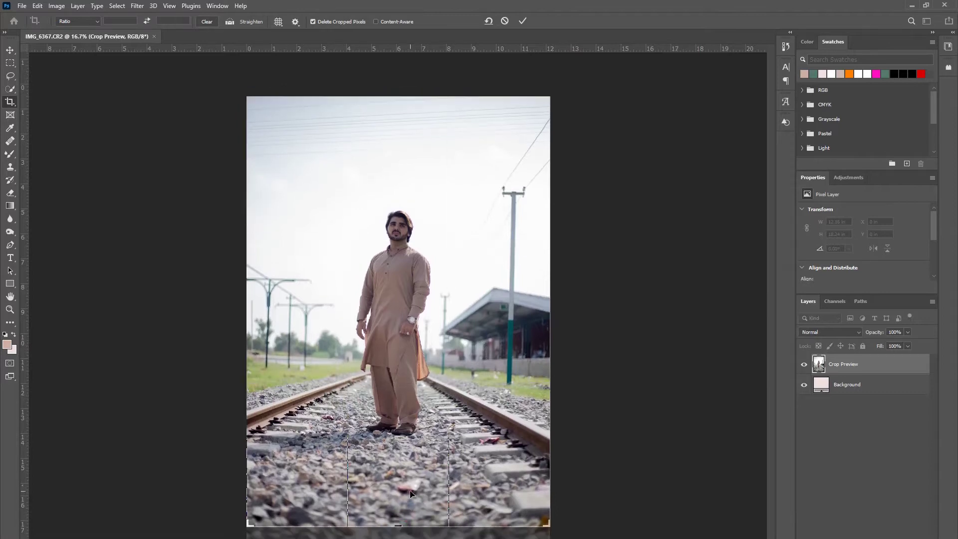
pyautogui.press('Return')
pyautogui.press('v')
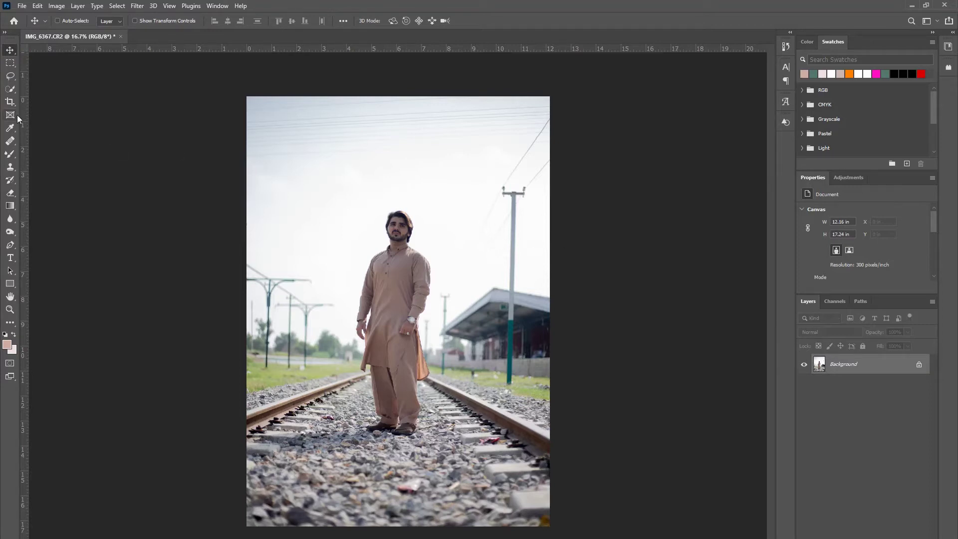
# Select the Dodge tool and zoom to 100% on the man's face
pyautogui.click(10, 231)
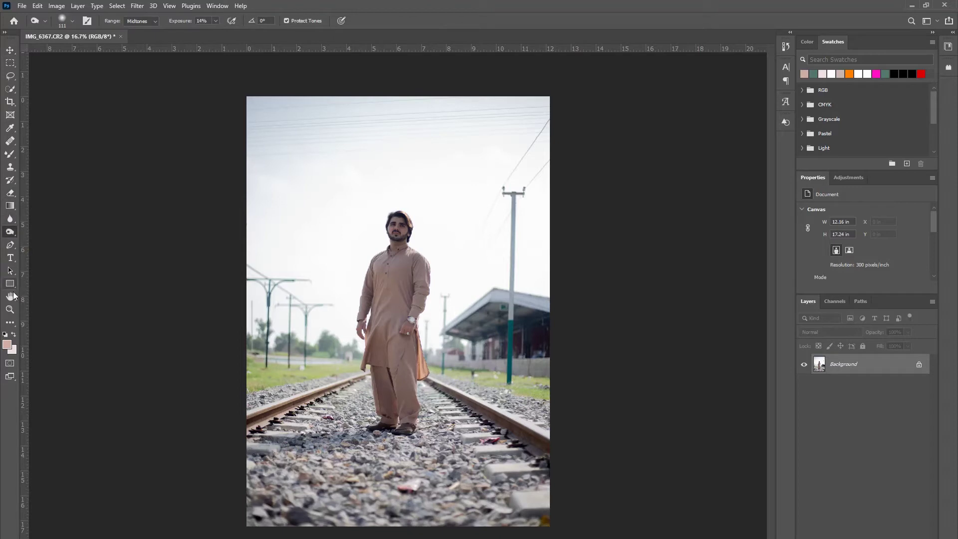
pyautogui.click(10, 309)
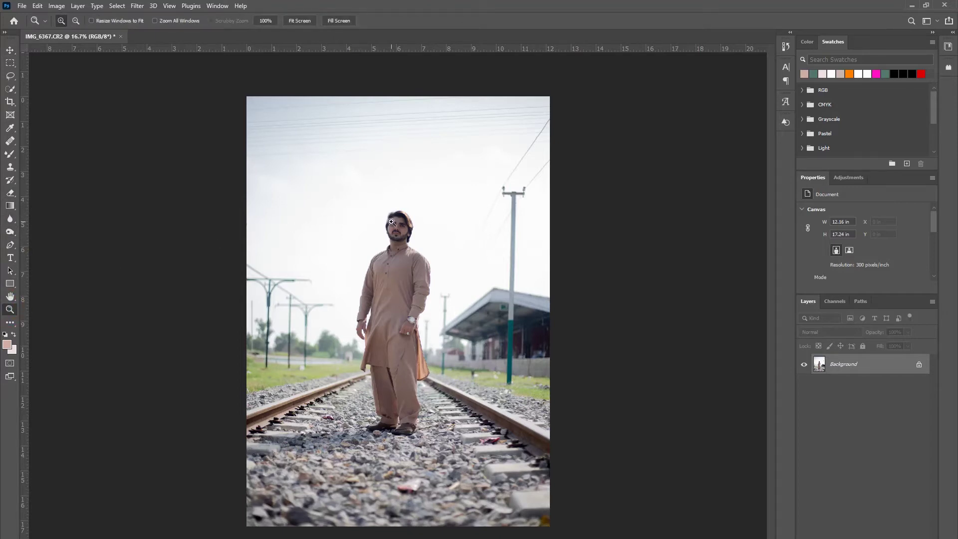
pyautogui.click(392, 224)
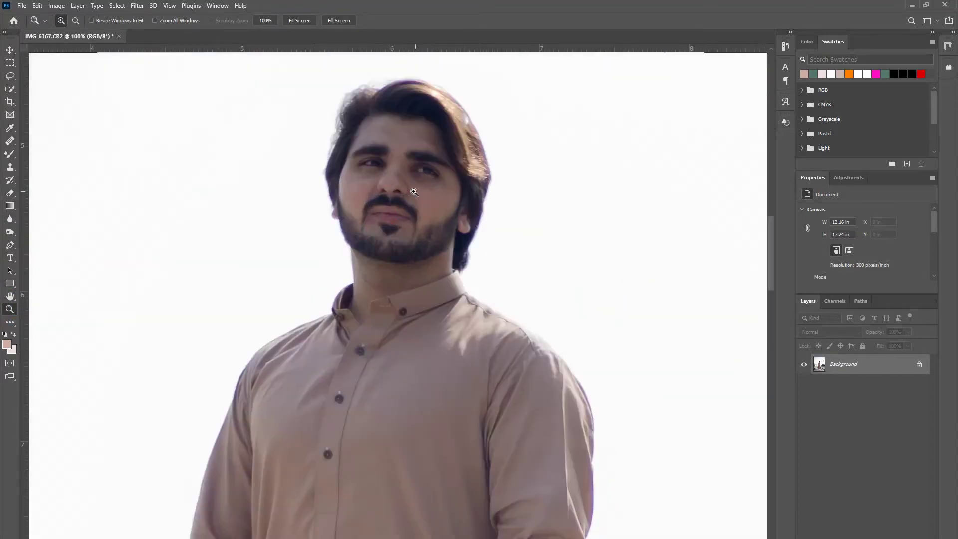
pyautogui.click(10, 231)
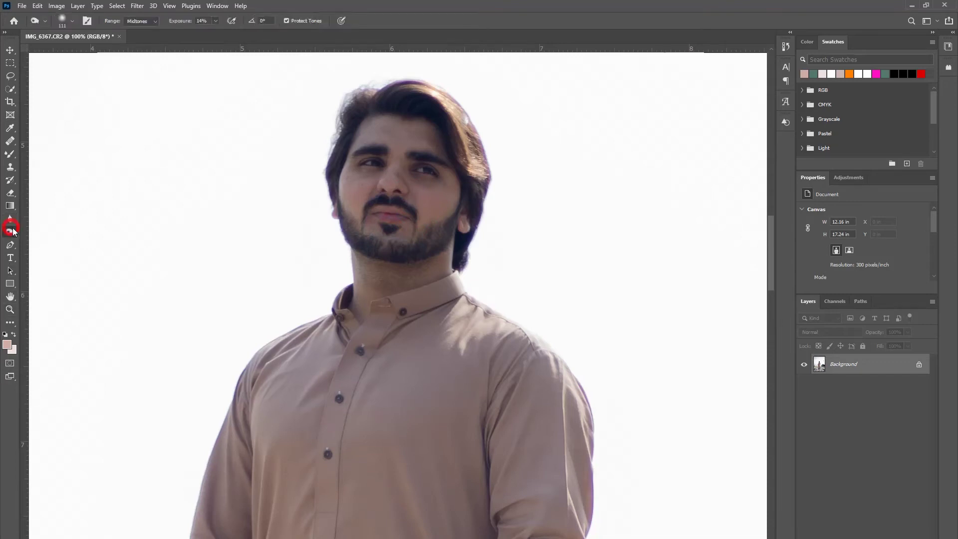
pyautogui.rightClick(398, 161)
pyautogui.moveTo(471, 188); pyautogui.dragTo(499, 189)
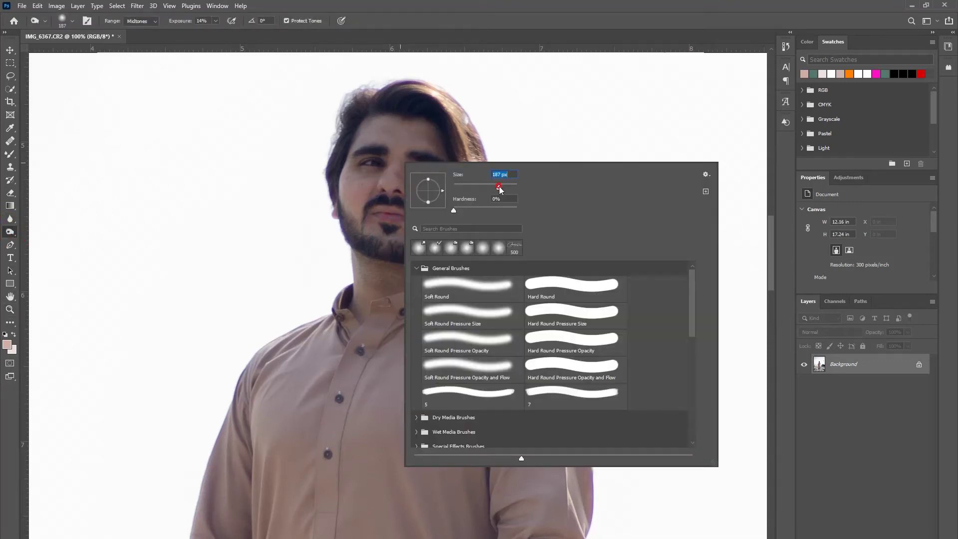
pyautogui.click(392, 165)
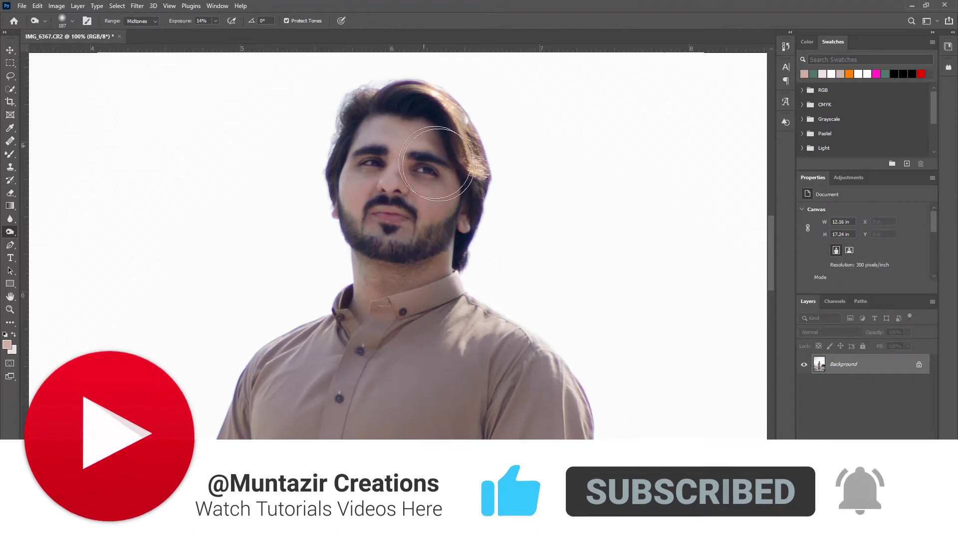
# Set the soft dodge brush to 100 px and fit the photo on screen
pyautogui.hotkey('ctrl', '-')
pyautogui.rightClick(479, 206)
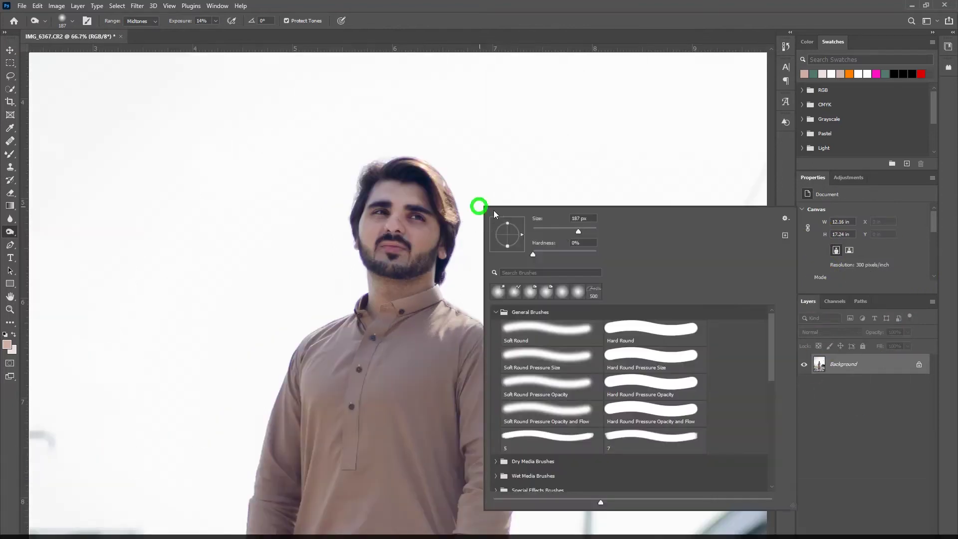
pyautogui.click(564, 231)
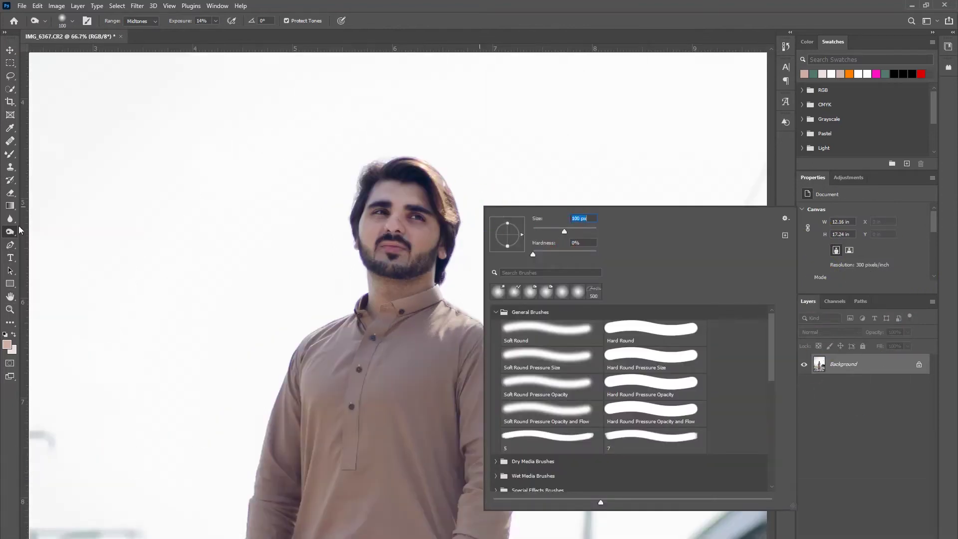
pyautogui.click(10, 310)
pyautogui.rightClick(405, 236)
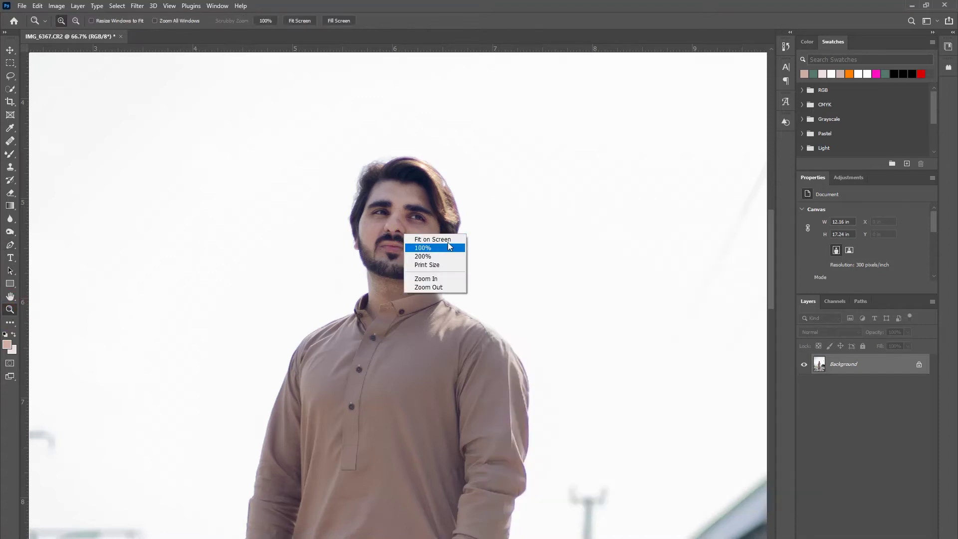
pyautogui.click(445, 239)
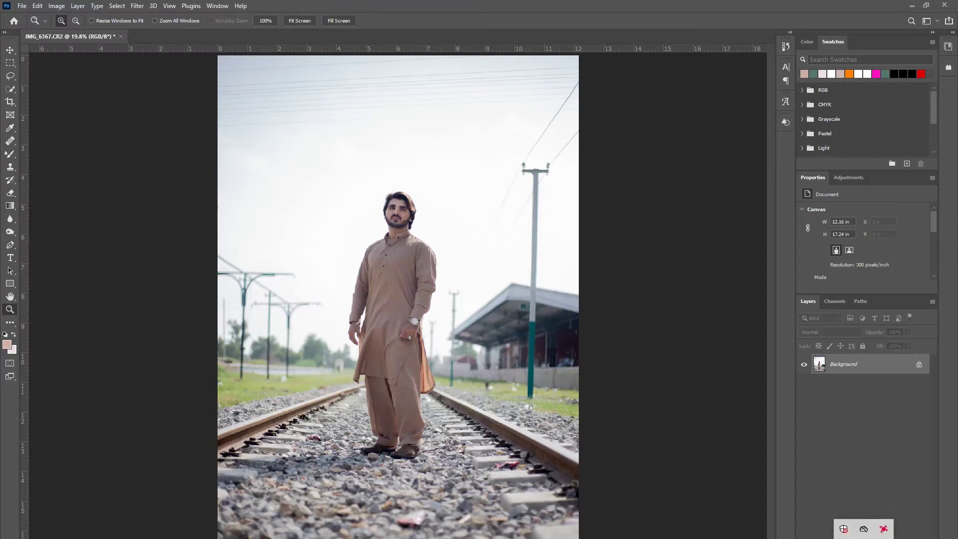
pyautogui.rightClick(884, 528)
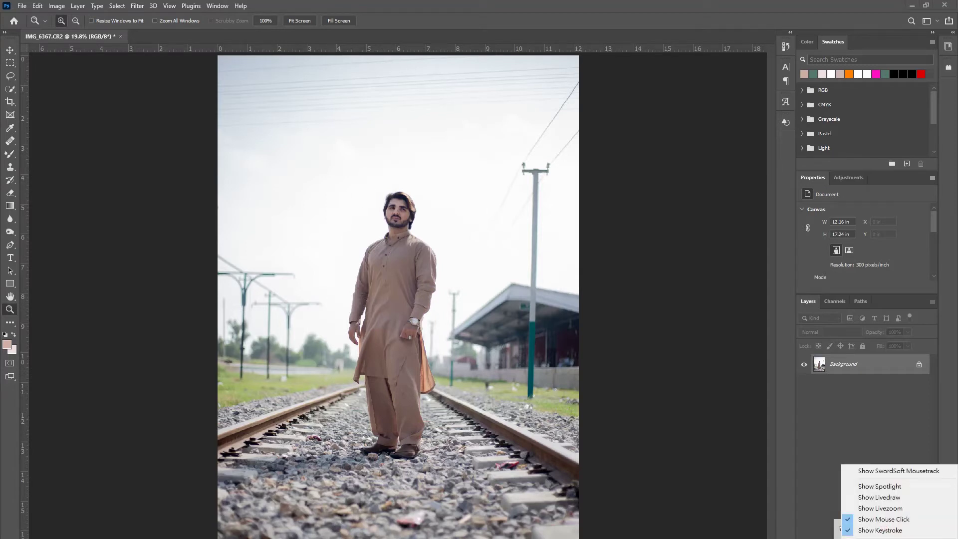
# Run Edit > Sky Replacement to preview a blue, cloudy sky over the white one
pyautogui.click(878, 487)
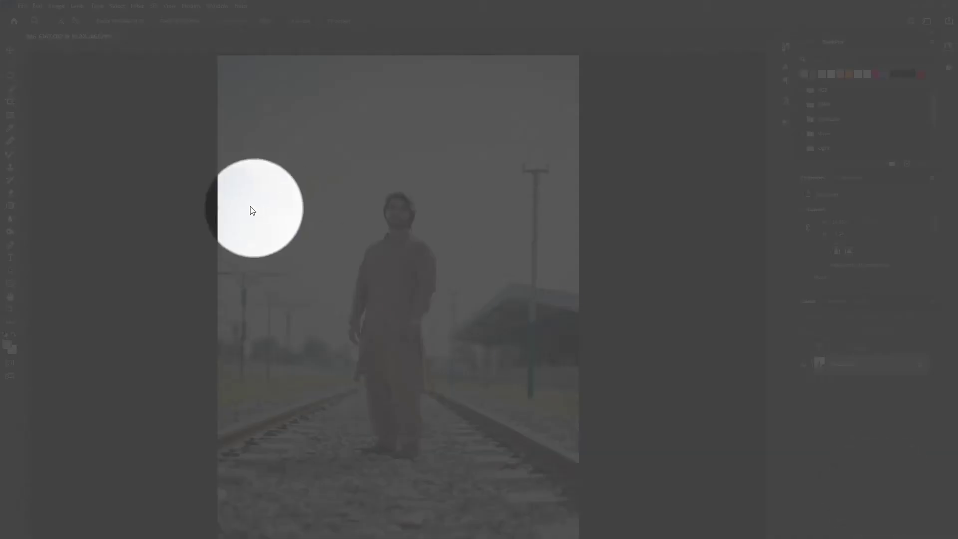
pyautogui.click(38, 5)
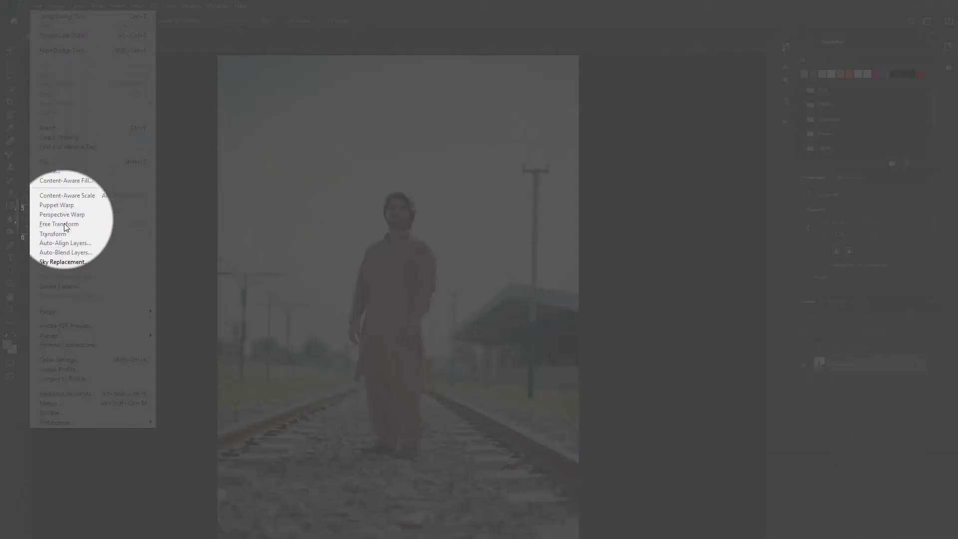
pyautogui.click(64, 260)
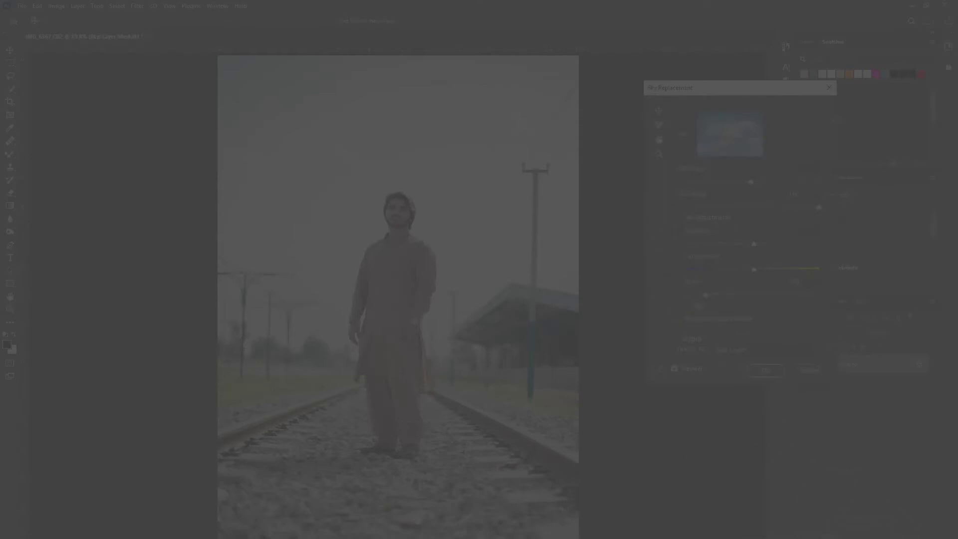
pyautogui.rightClick(845, 526)
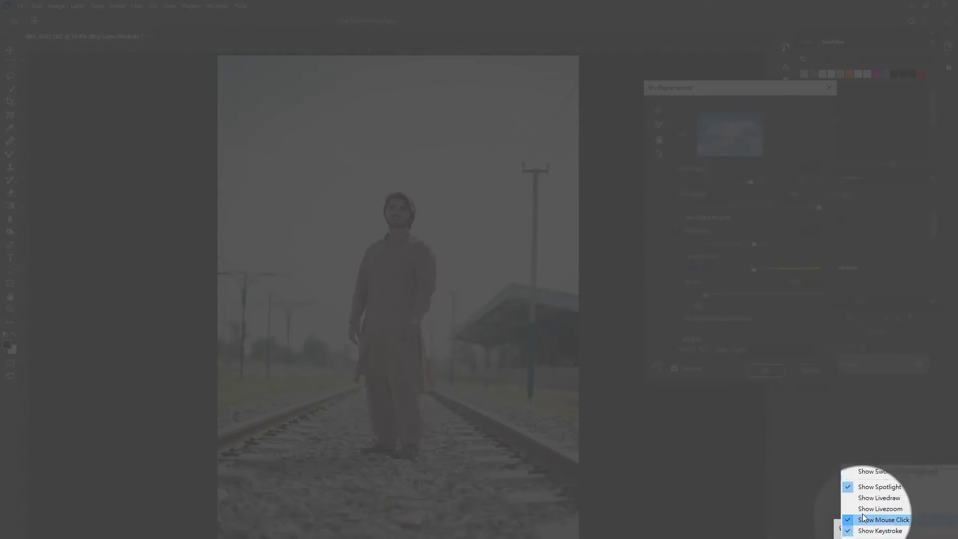
pyautogui.click(880, 487)
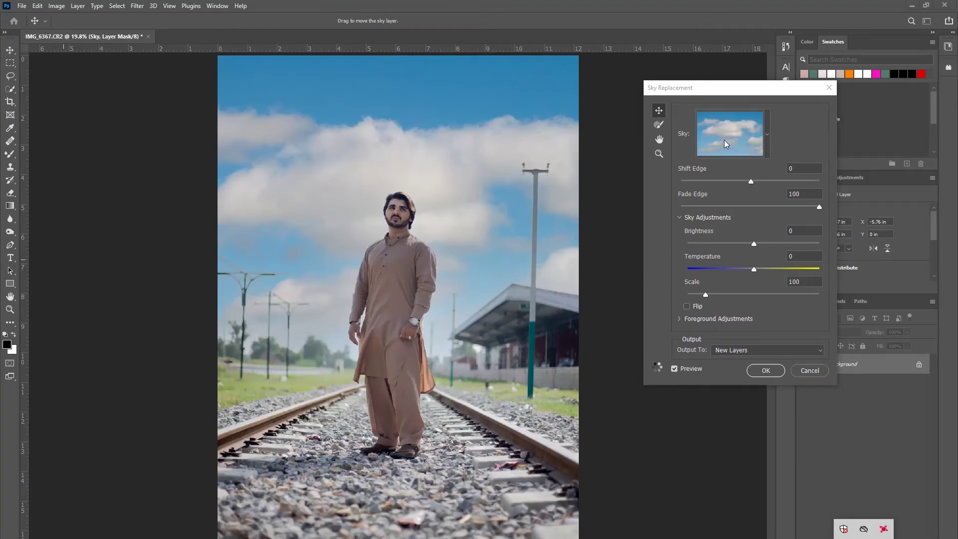
# Tune the replacement sky to Shift Edge -46 and Temperature 31
pyautogui.click(724, 139)
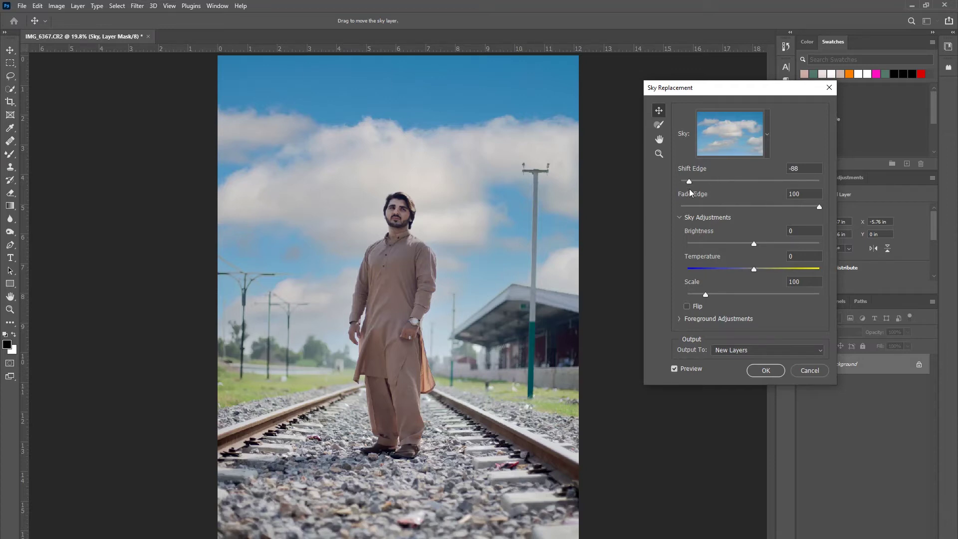
pyautogui.moveTo(718, 192); pyautogui.dragTo(712, 190)
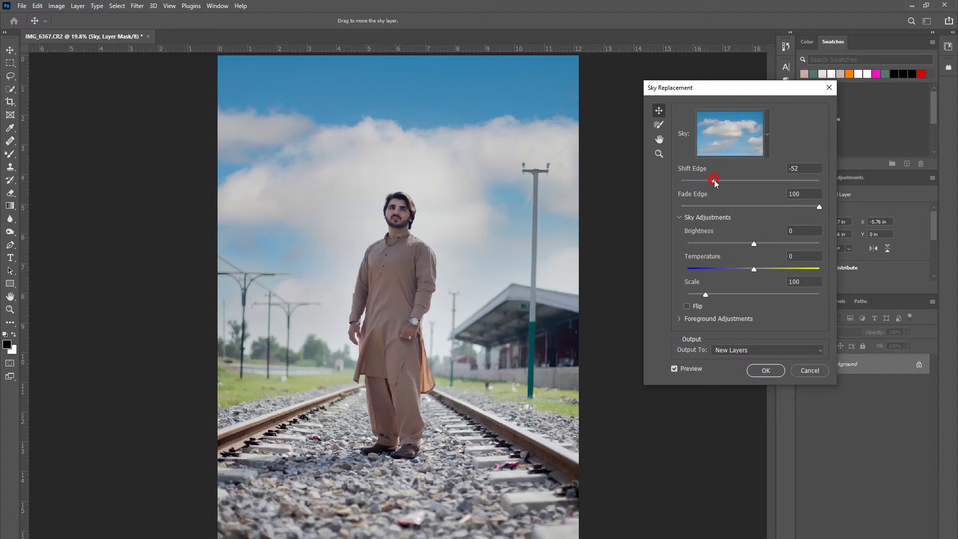
pyautogui.moveTo(714, 182); pyautogui.dragTo(720, 182)
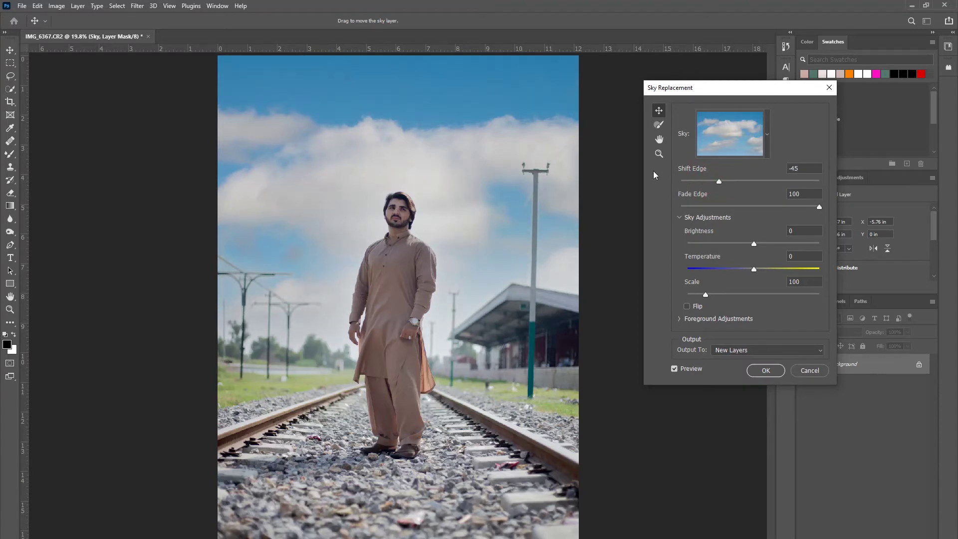
pyautogui.moveTo(748, 270); pyautogui.dragTo(723, 270)
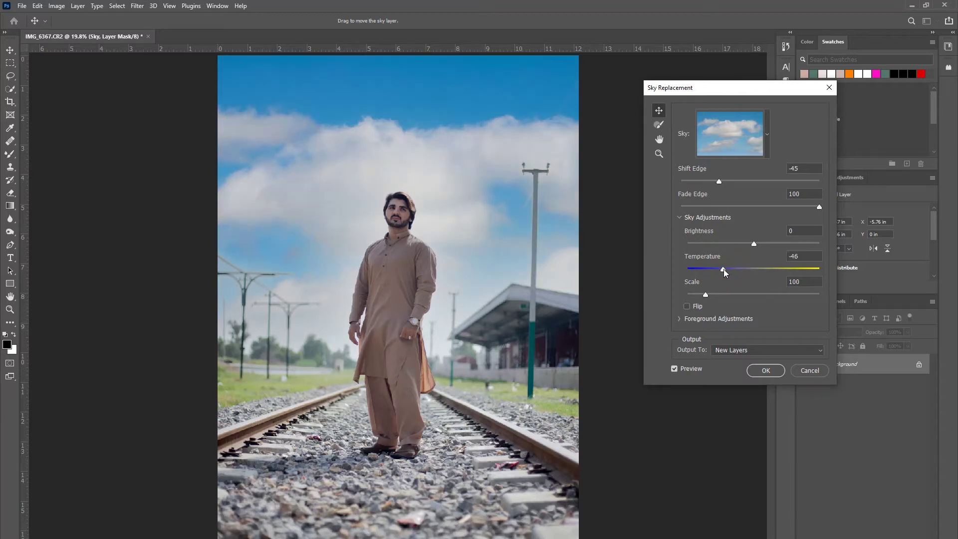
pyautogui.moveTo(723, 270); pyautogui.dragTo(714, 271)
pyautogui.moveTo(718, 272); pyautogui.dragTo(754, 272)
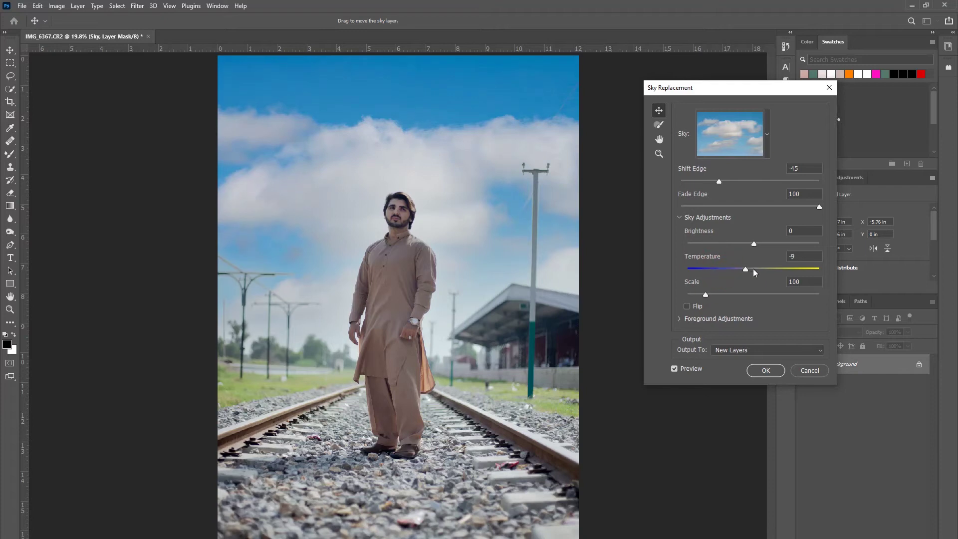
pyautogui.click(785, 269)
pyautogui.moveTo(779, 270); pyautogui.dragTo(773, 271)
pyautogui.moveTo(714, 179); pyautogui.dragTo(718, 180)
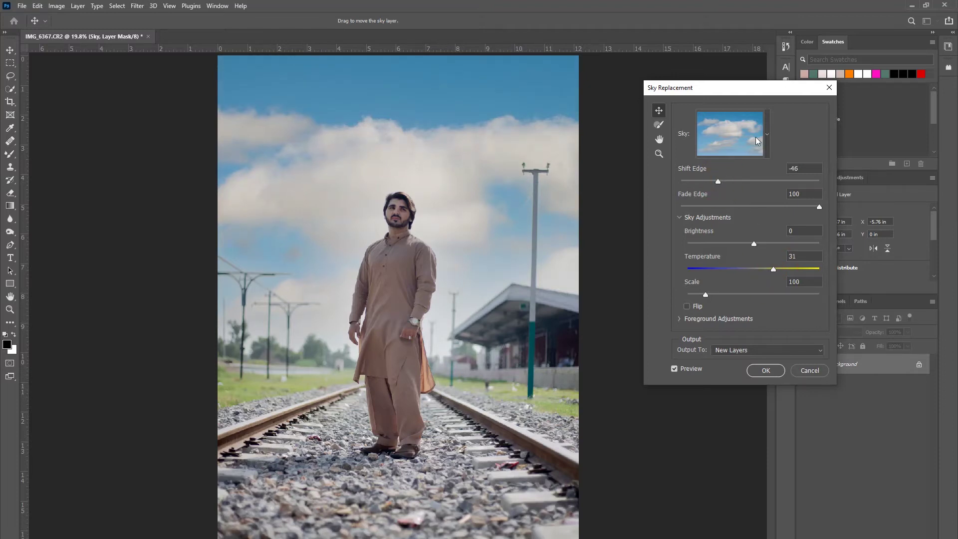
# Browse the sky preset folders and try the last Blue Skies preset
pyautogui.click(771, 134)
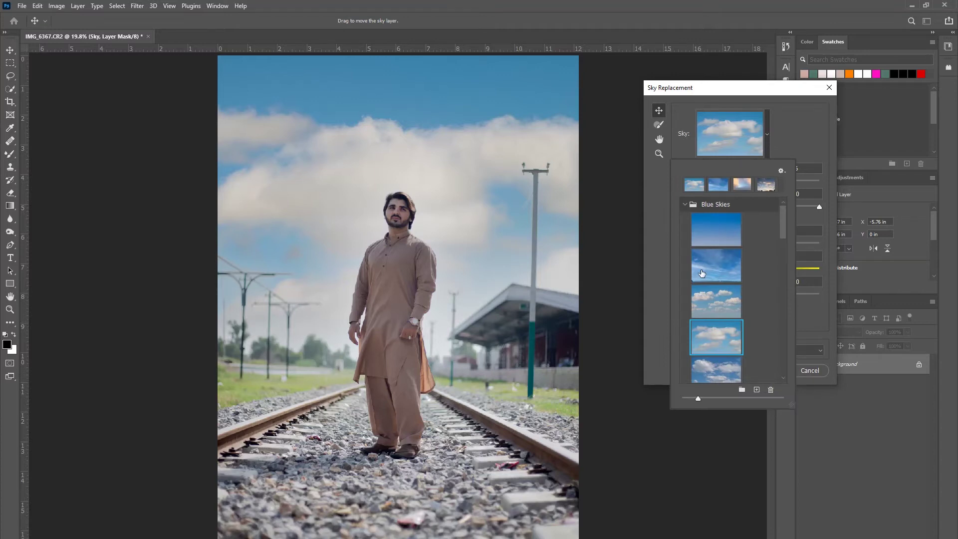
pyautogui.click(686, 204)
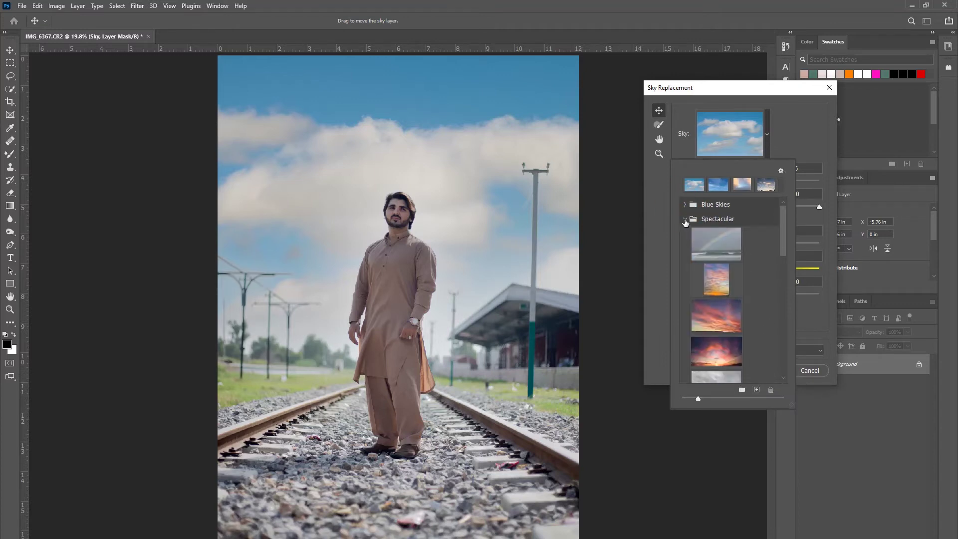
pyautogui.click(686, 219)
pyautogui.click(685, 233)
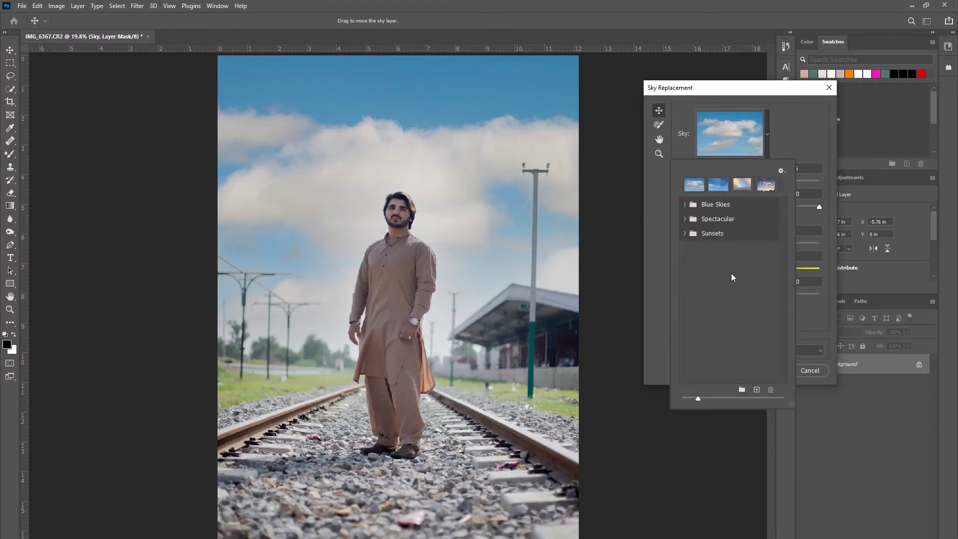
pyautogui.click(685, 205)
pyautogui.moveTo(781, 252); pyautogui.dragTo(798, 373)
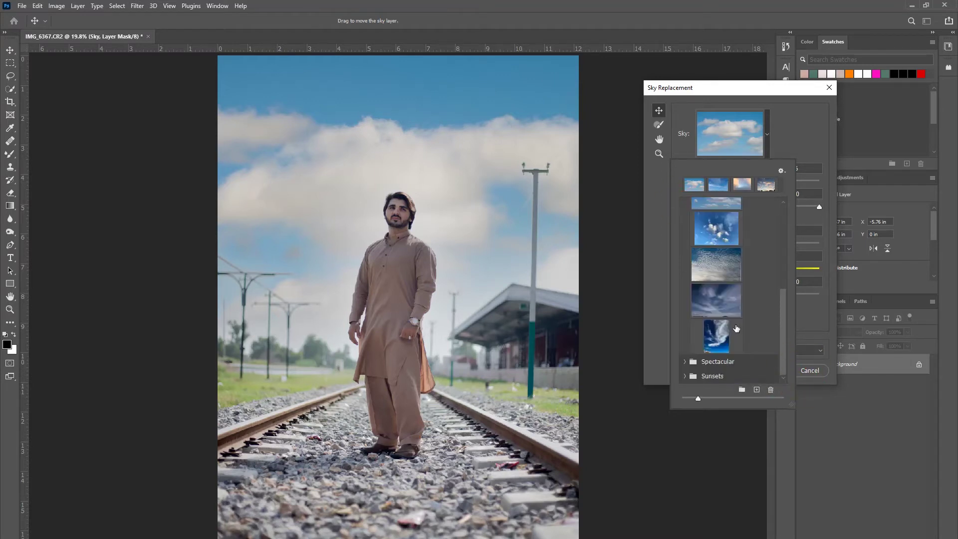
pyautogui.click(724, 338)
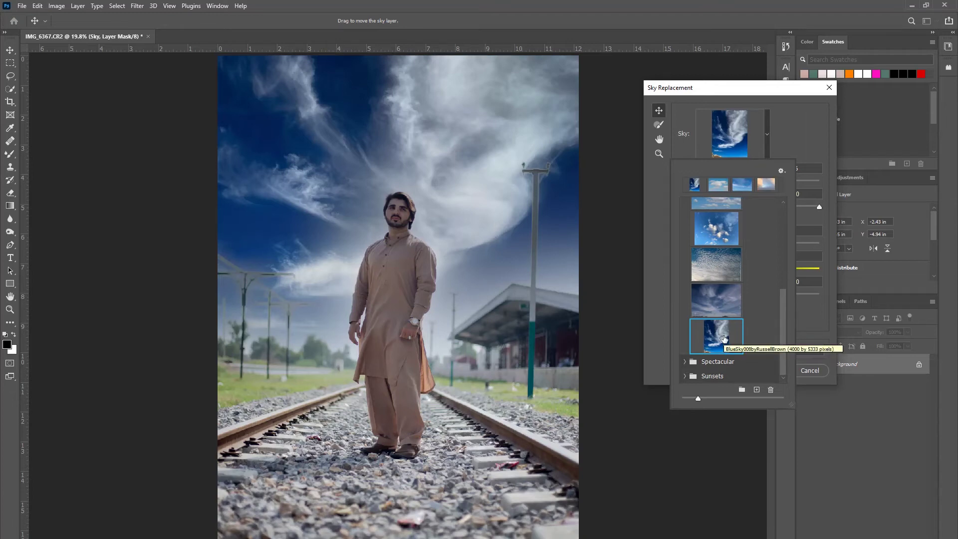
# Try several other Blue Skies presets and settle on the white-cloud sky
pyautogui.click(716, 292)
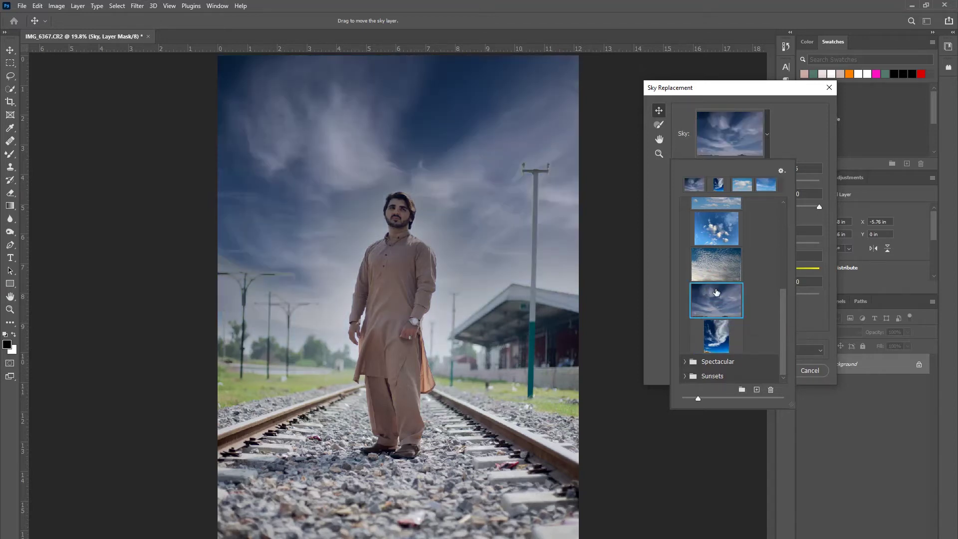
pyautogui.click(719, 264)
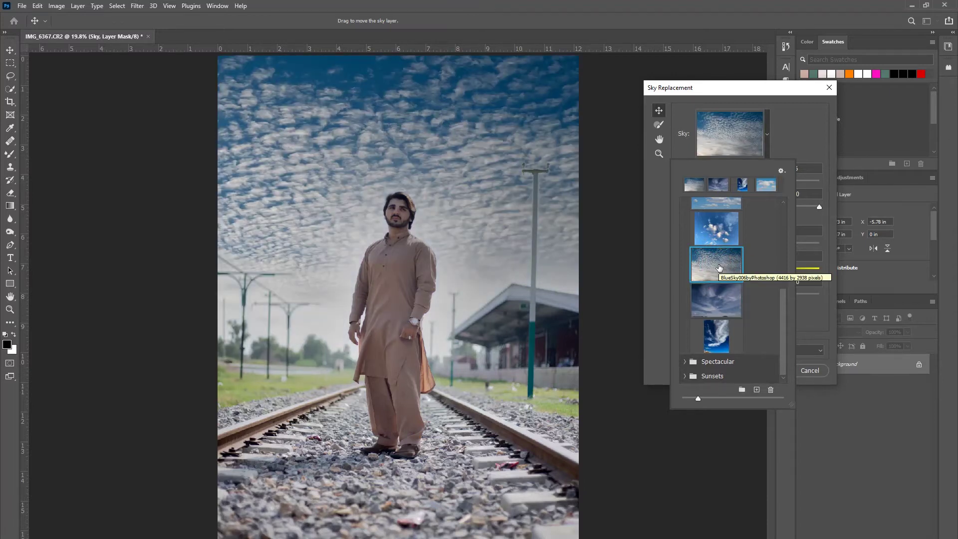
pyautogui.click(717, 232)
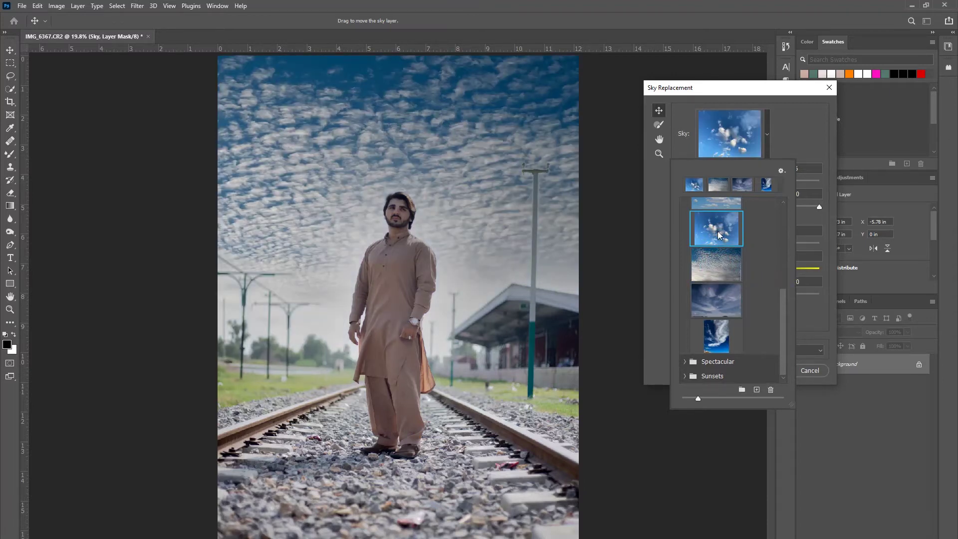
pyautogui.scroll(1, 718, 234)
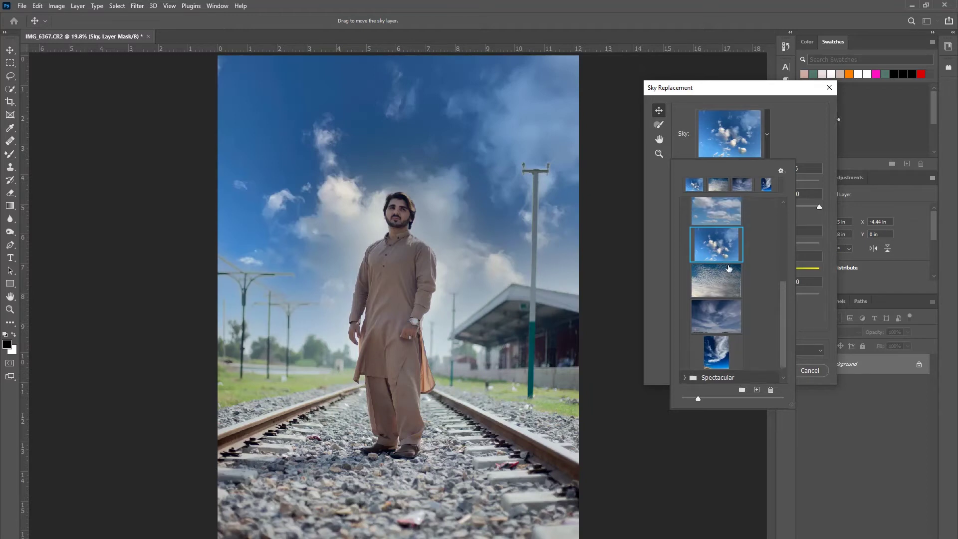
pyautogui.click(714, 220)
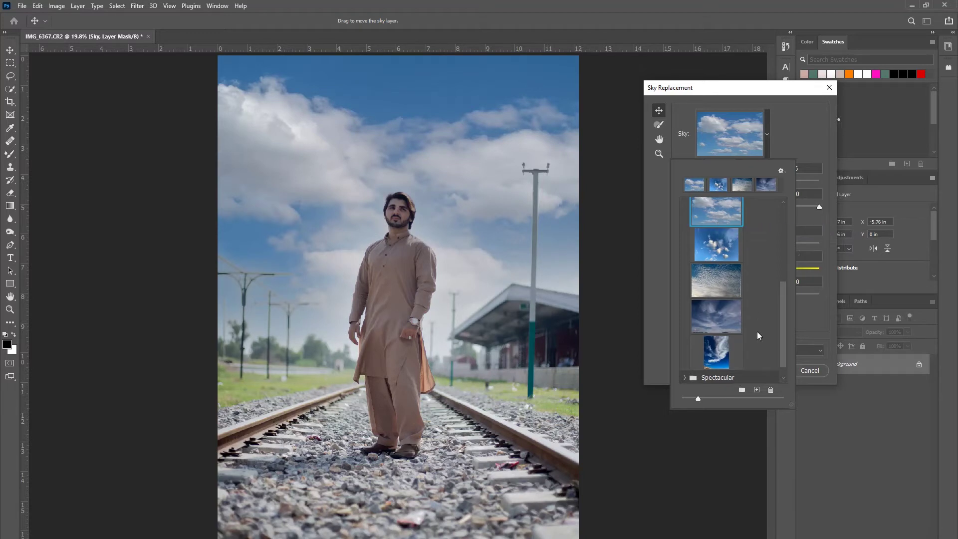
pyautogui.scroll(2, 756, 332)
pyautogui.scroll(1, 765, 357)
pyautogui.click(721, 276)
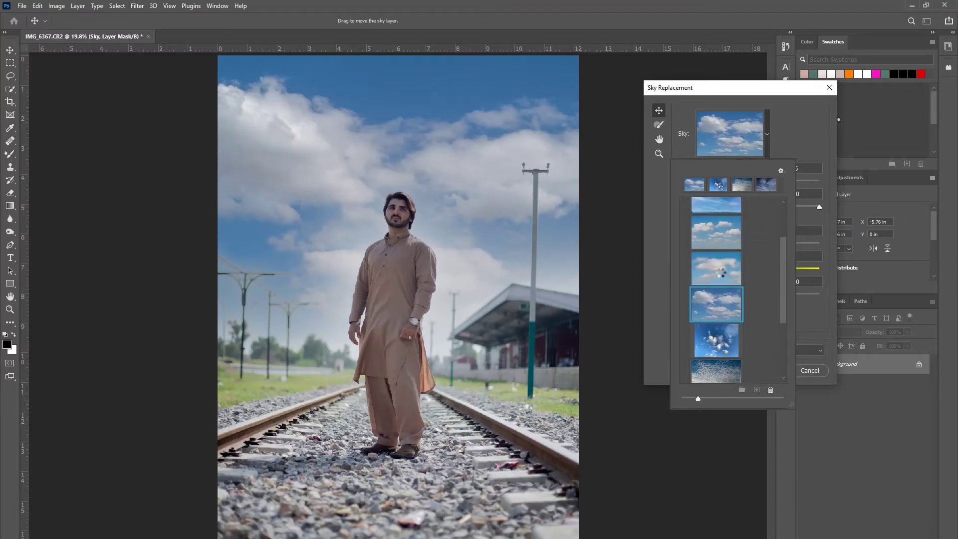
# Collapse the Blue Skies folder and close the preset picker
pyautogui.scroll(1, 720, 272)
pyautogui.scroll(1, 744, 351)
pyautogui.scroll(1, 744, 348)
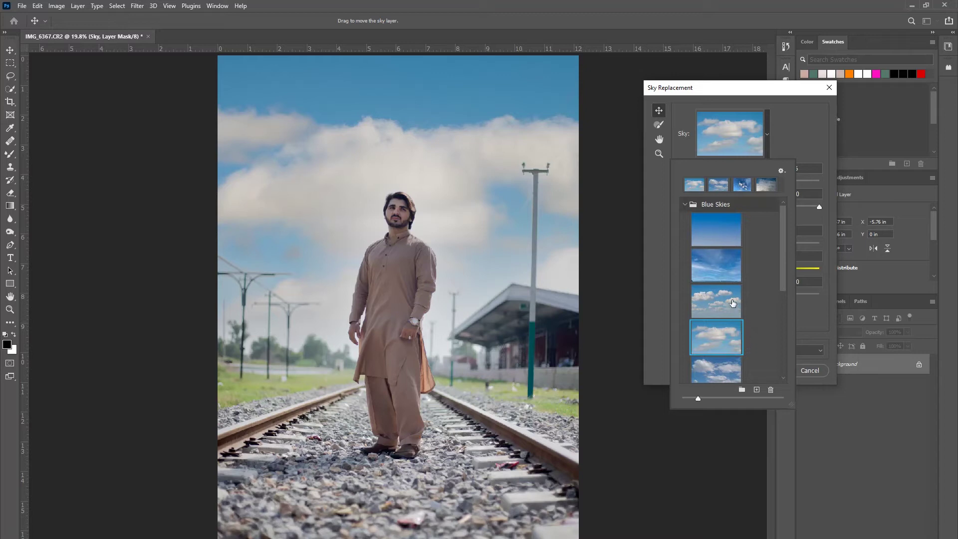
pyautogui.click(684, 204)
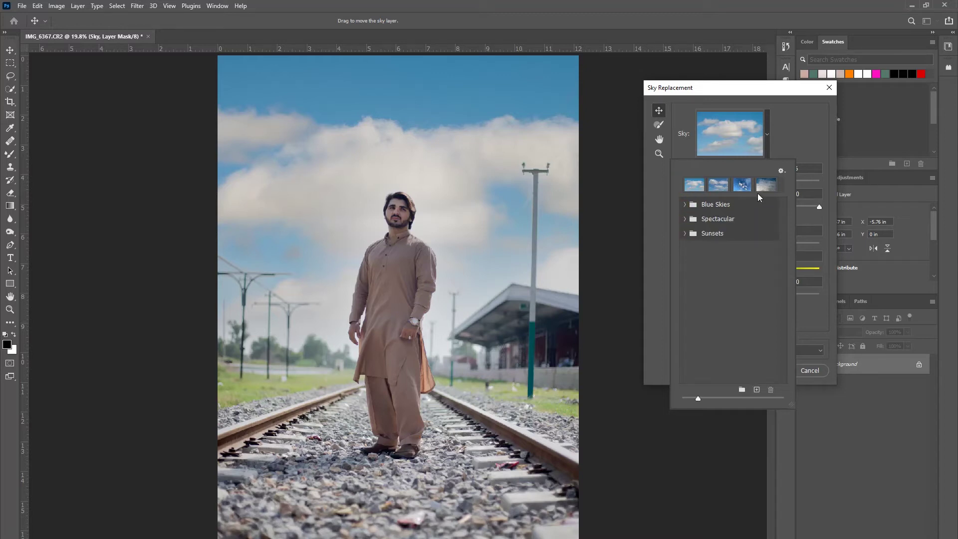
pyautogui.click(807, 141)
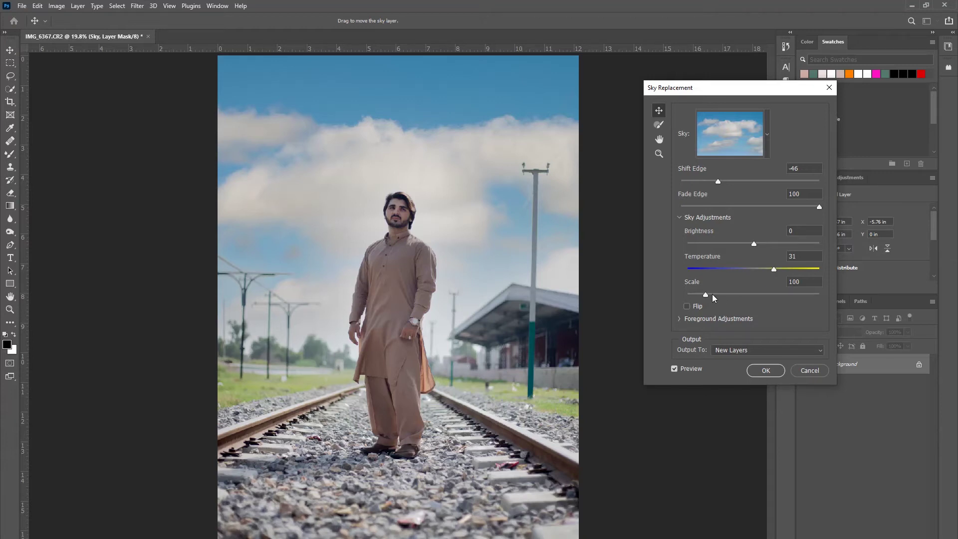
# Scale the sky to 121 and move the clouds higher behind the man
pyautogui.moveTo(714, 295); pyautogui.dragTo(738, 293)
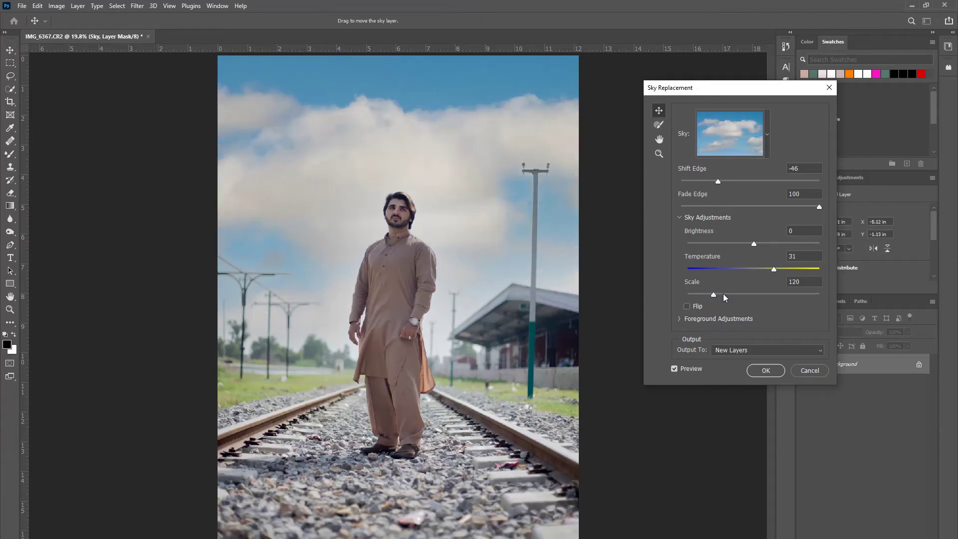
pyautogui.click(703, 293)
pyautogui.moveTo(703, 295); pyautogui.dragTo(714, 294)
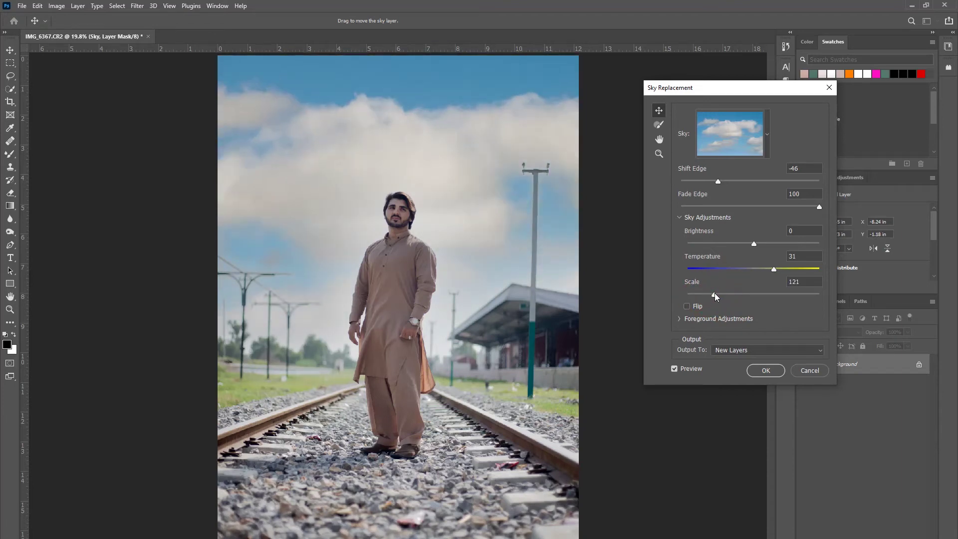
pyautogui.moveTo(560, 170); pyautogui.dragTo(447, 147)
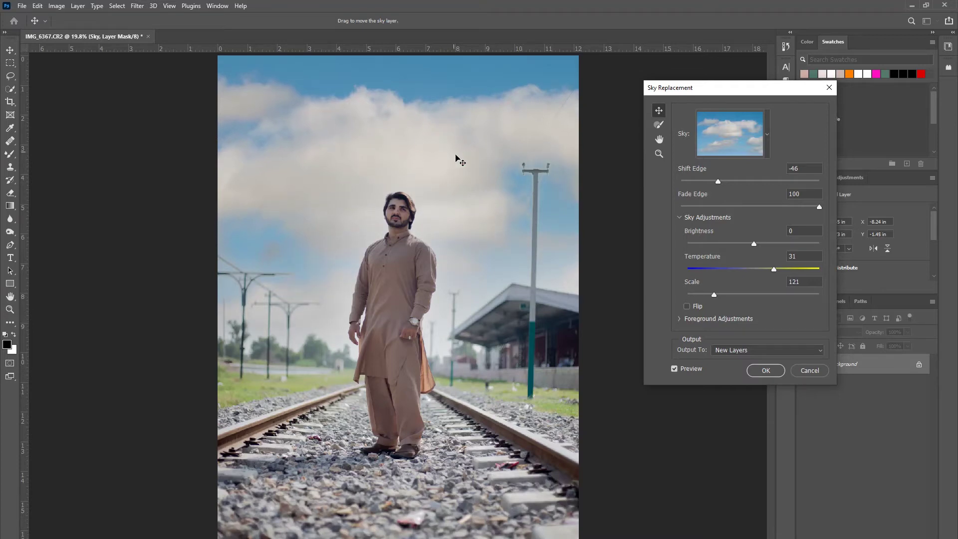
# Keep the output on New Layers and select the Sky Brush
pyautogui.click(758, 351)
pyautogui.click(759, 351)
pyautogui.moveTo(686, 90); pyautogui.dragTo(696, 123)
pyautogui.click(669, 158)
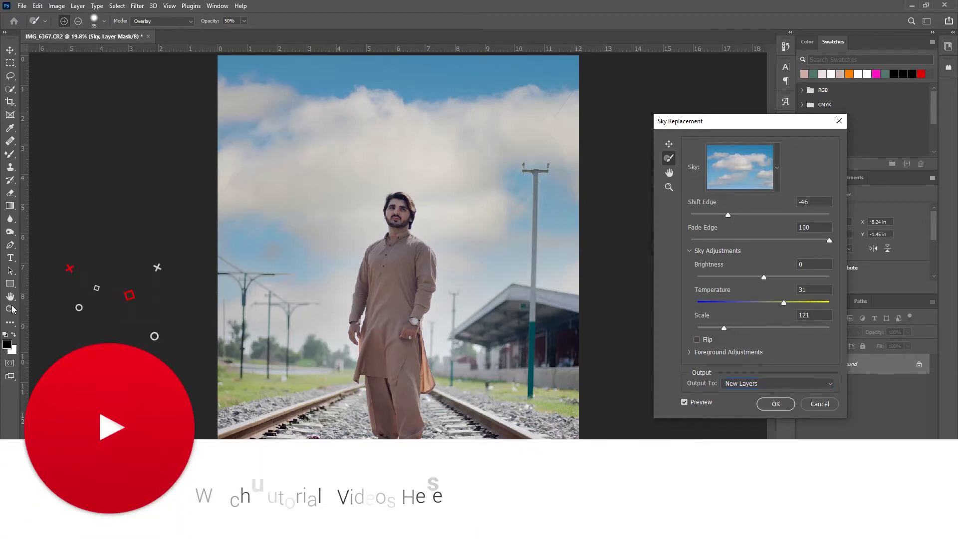
pyautogui.hotkey('ctrl', '+')
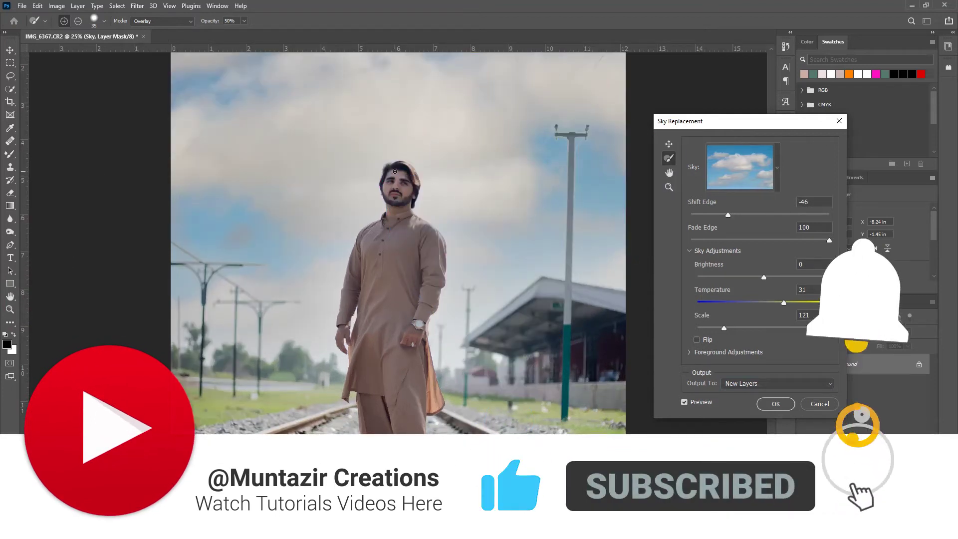
pyautogui.hotkey('ctrl', '+')
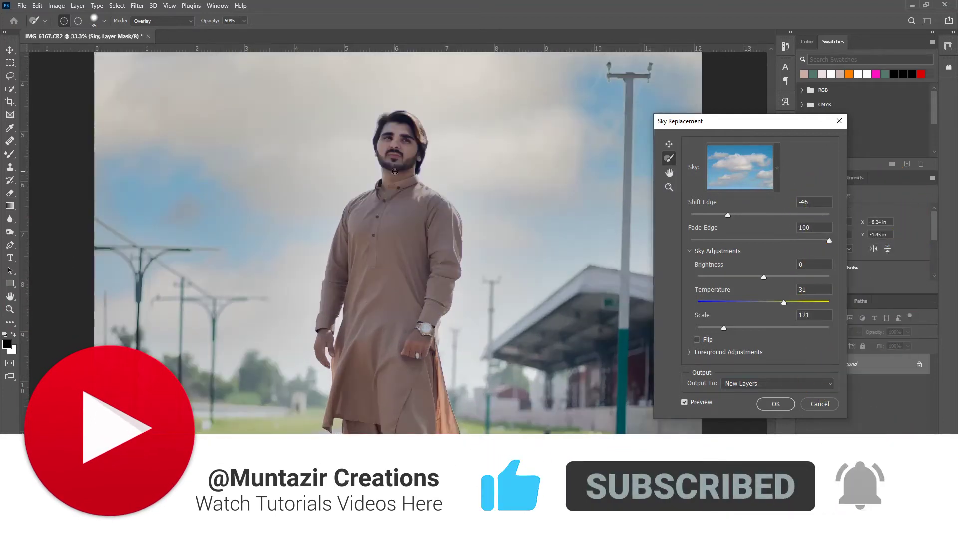
pyautogui.click(406, 178)
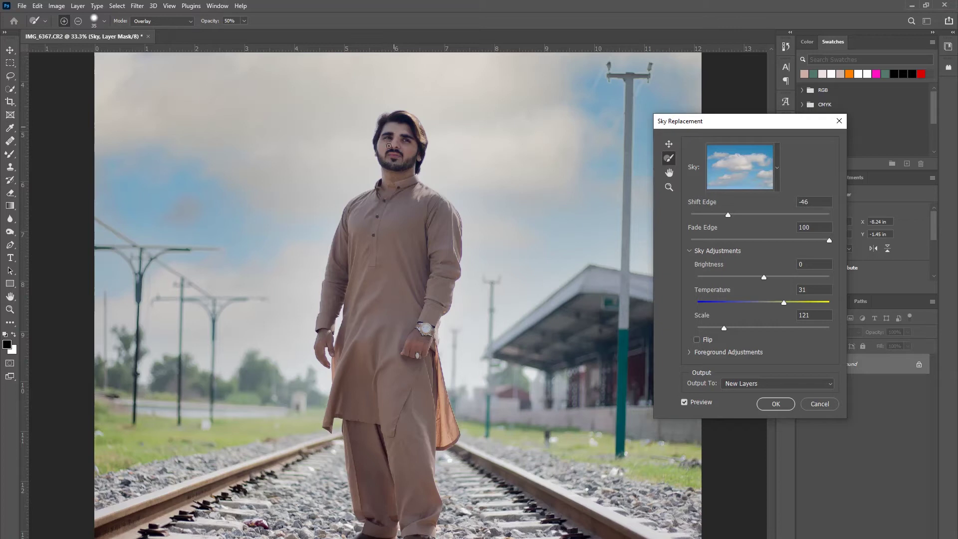
pyautogui.click(387, 119)
# Commit the sky as a layer group, fit to screen, and toggle its visibility to compare
pyautogui.click(773, 402)
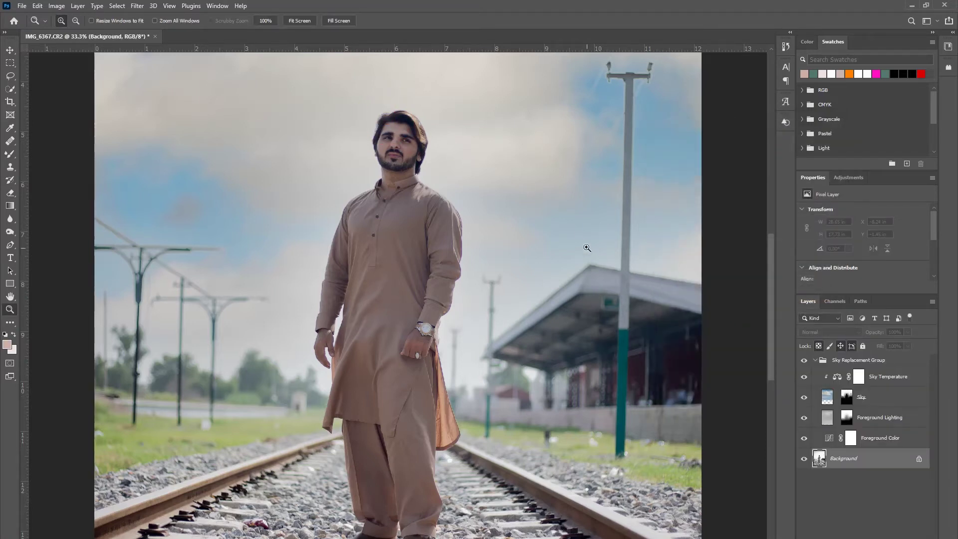
pyautogui.rightClick(575, 235)
pyautogui.click(604, 242)
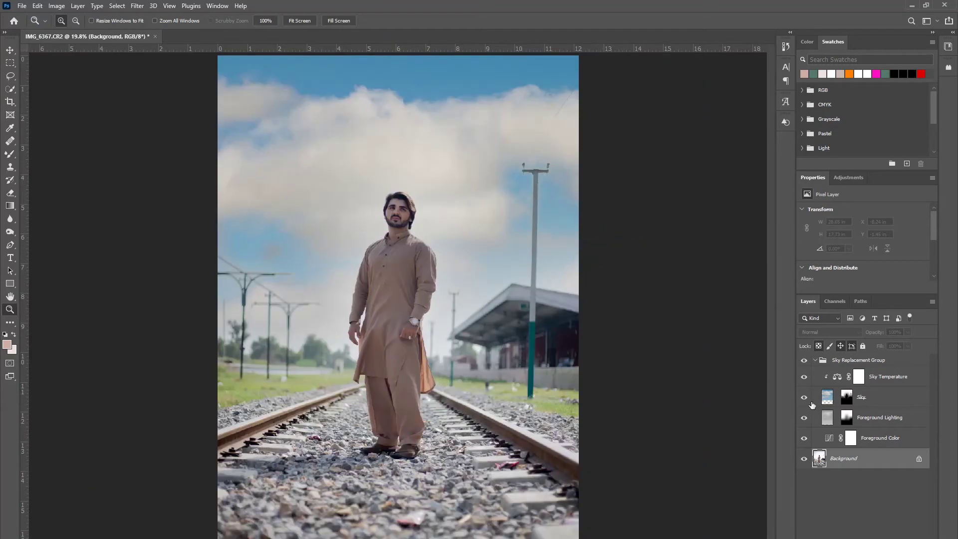
pyautogui.click(816, 360)
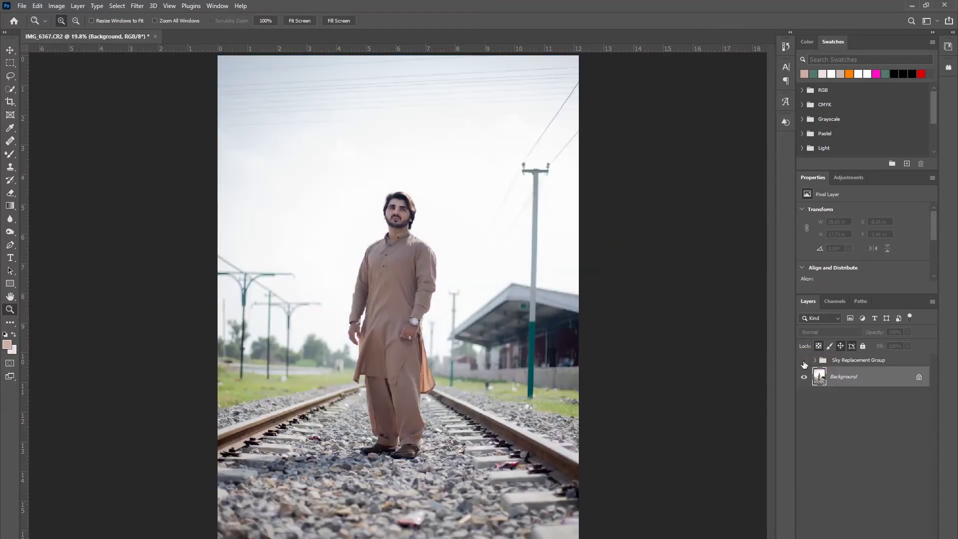
pyautogui.click(804, 361)
pyautogui.click(804, 362)
pyautogui.click(804, 362)
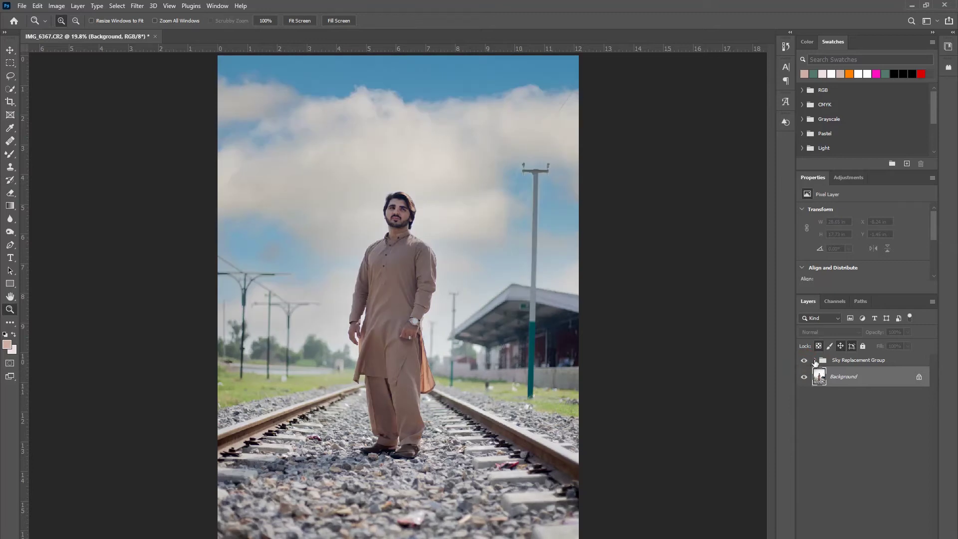
# Expand the Sky Replacement Group and select its Sky layer
pyautogui.click(815, 360)
pyautogui.click(827, 398)
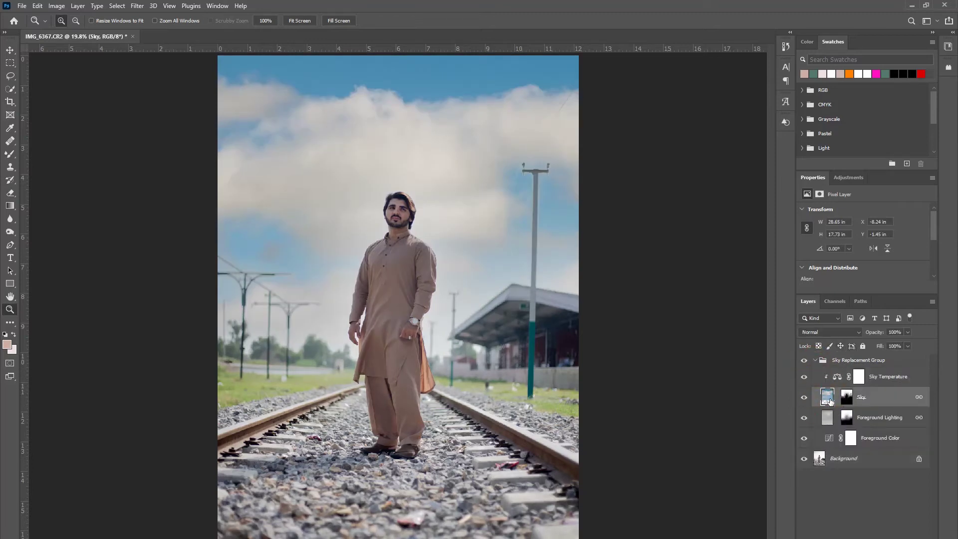
pyautogui.click(137, 6)
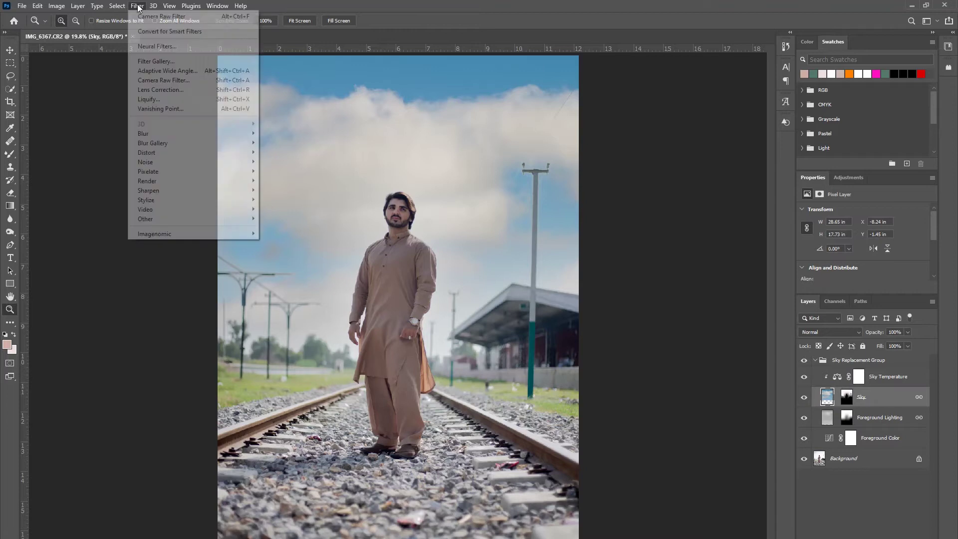
pyautogui.moveTo(190, 133)
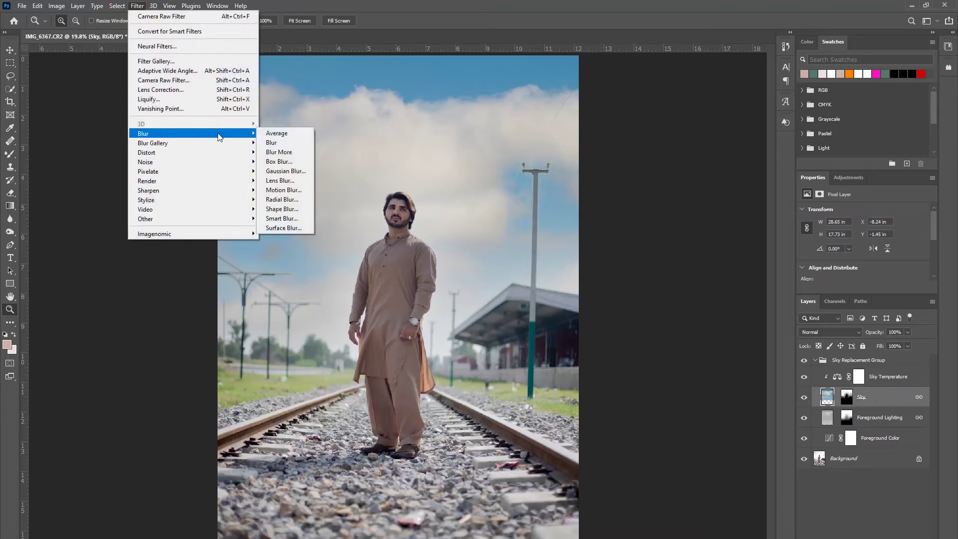
# Try a Lens Blur of radius 32 on the sky with Depth Map Source None, then close it
pyautogui.click(296, 181)
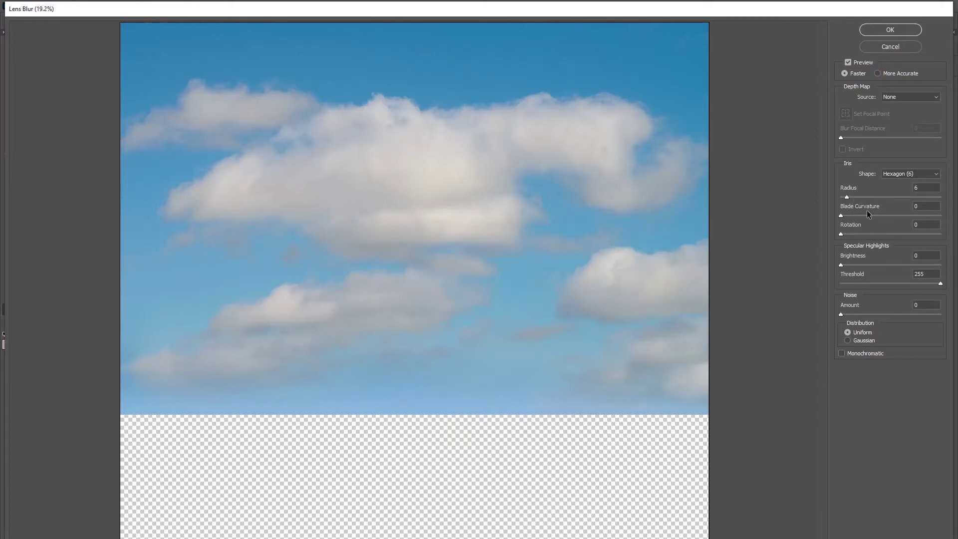
pyautogui.moveTo(851, 197); pyautogui.dragTo(865, 198)
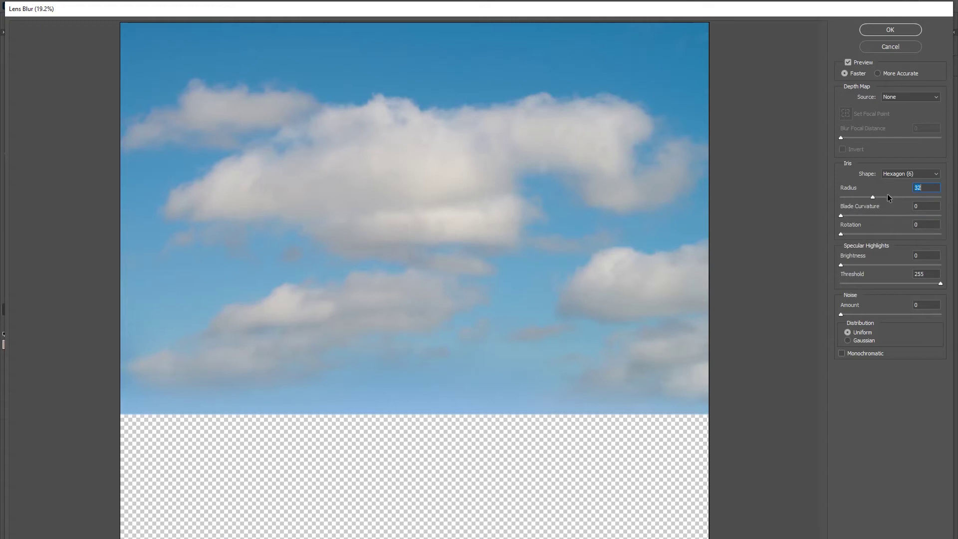
pyautogui.click(901, 96)
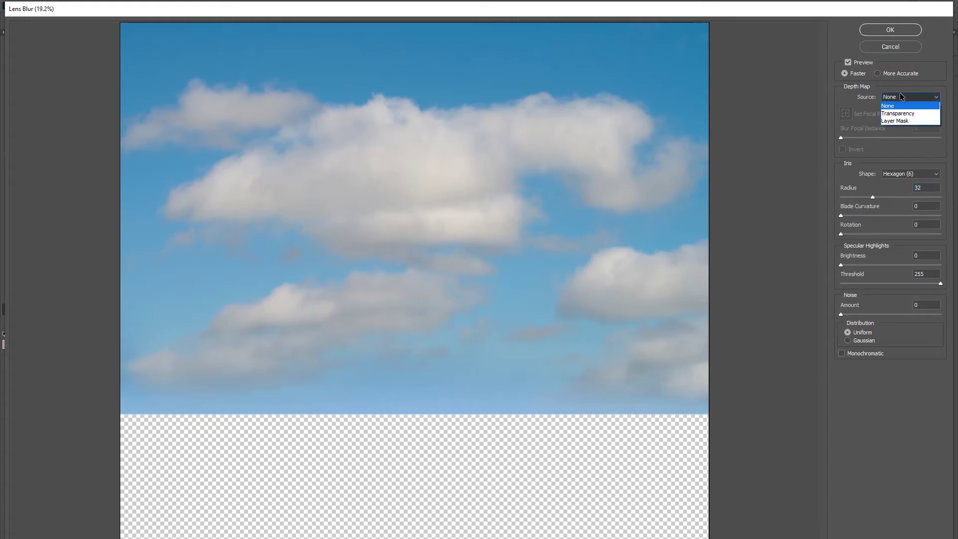
pyautogui.click(901, 96)
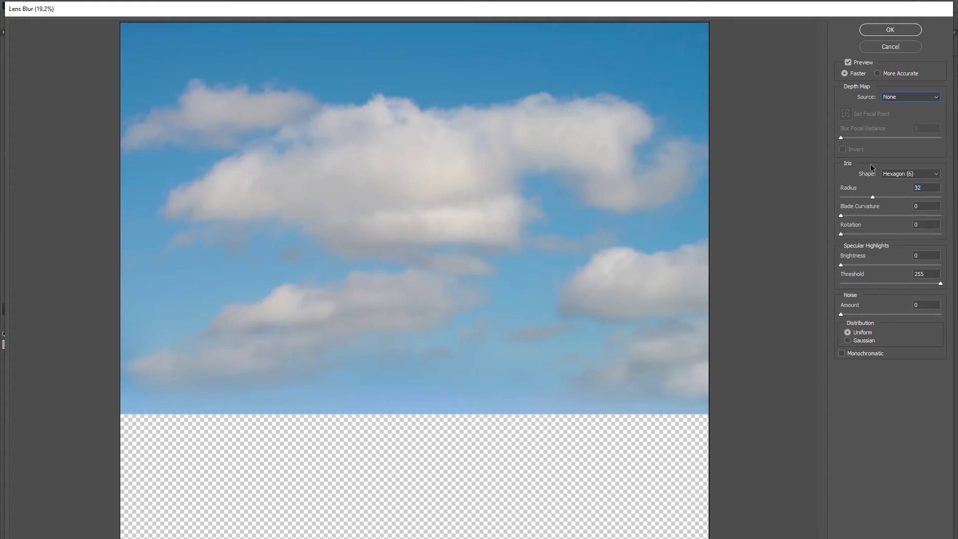
pyautogui.click(894, 48)
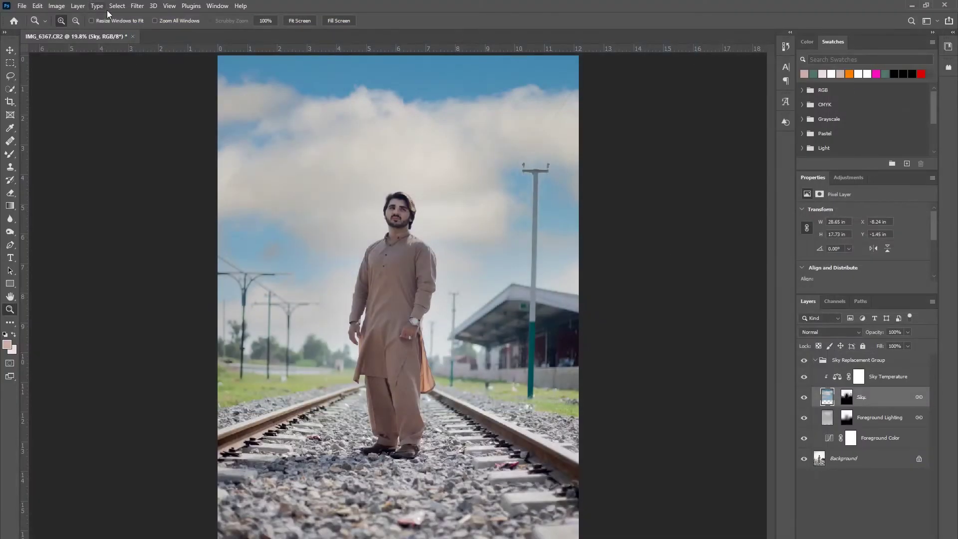
pyautogui.click(137, 5)
pyautogui.moveTo(192, 133)
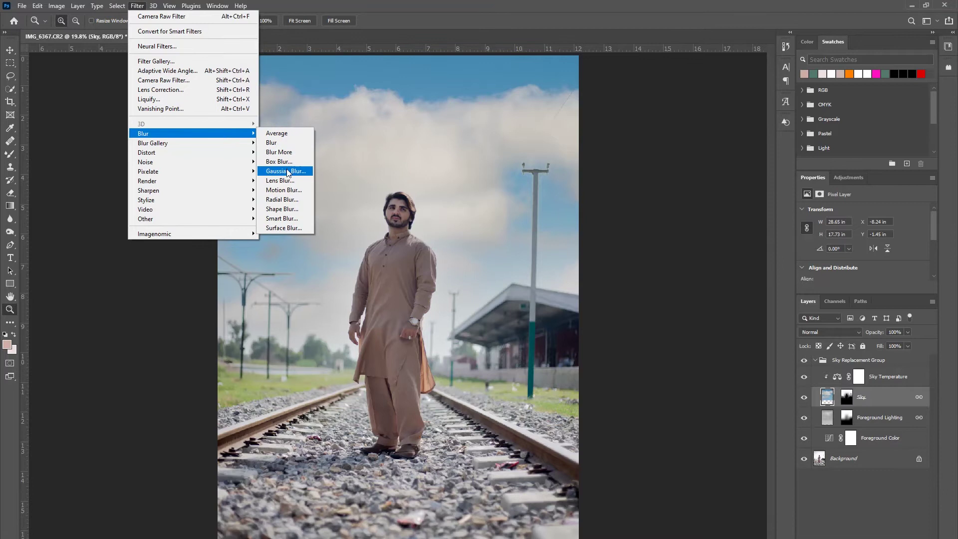
# Soften the Sky layer with a Gaussian Blur of about 33.2 px radius
pyautogui.click(288, 171)
pyautogui.moveTo(462, 124)
pyautogui.mouseDown()
pyautogui.moveTo(518, 139)
pyautogui.moveTo(596, 136)
pyautogui.mouseUp()
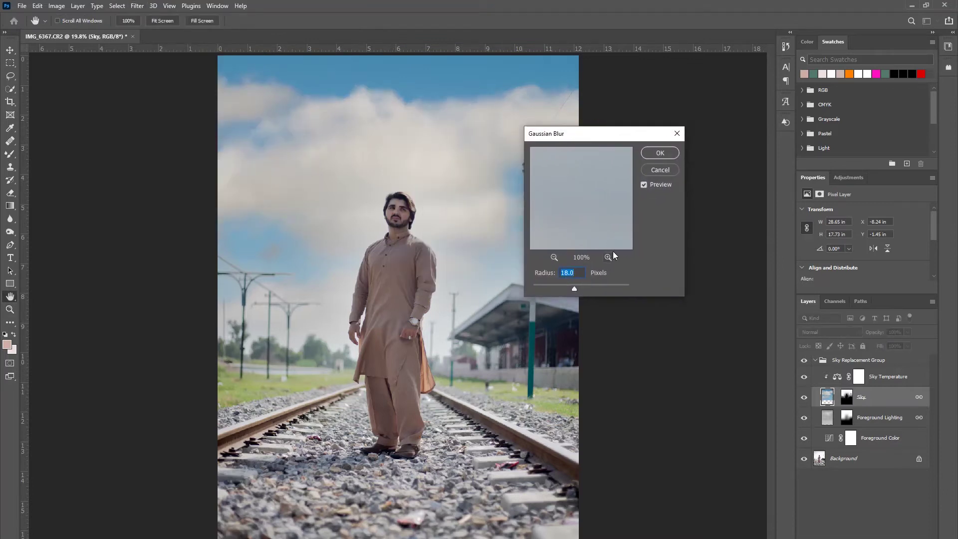
pyautogui.click(582, 289)
pyautogui.click(655, 152)
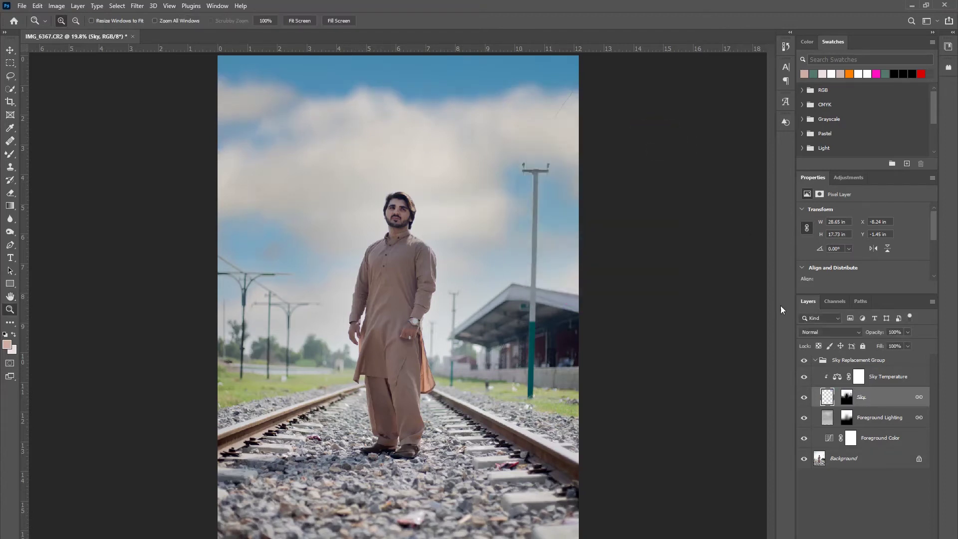
# Zoom in to inspect the face edges, then fit the whole image on screen
pyautogui.click(358, 208)
pyautogui.click(300, 198)
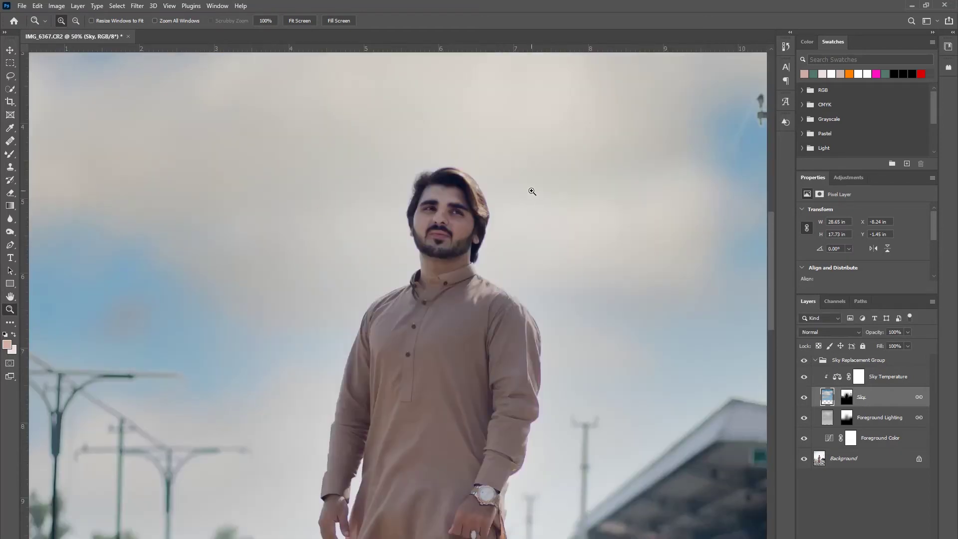
pyautogui.click(464, 207)
pyautogui.rightClick(500, 181)
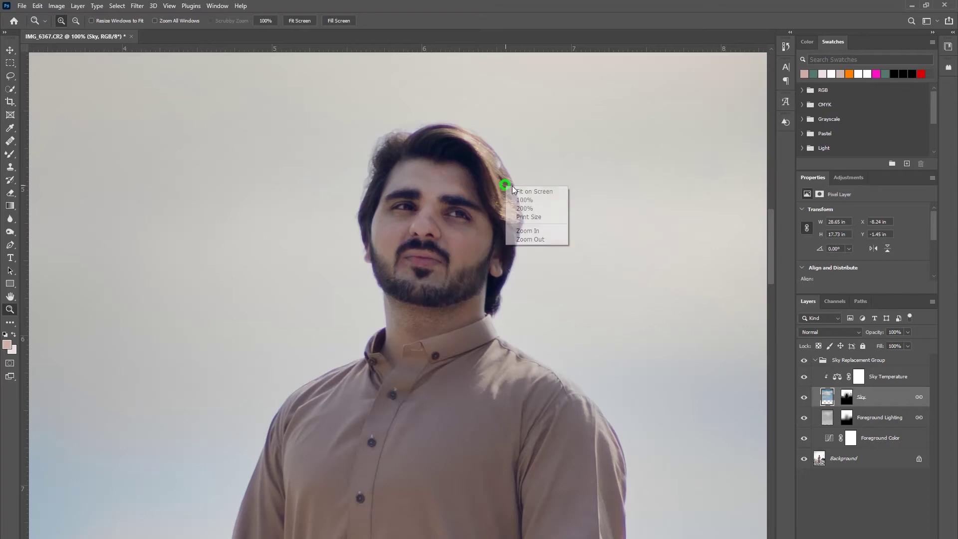
pyautogui.click(547, 194)
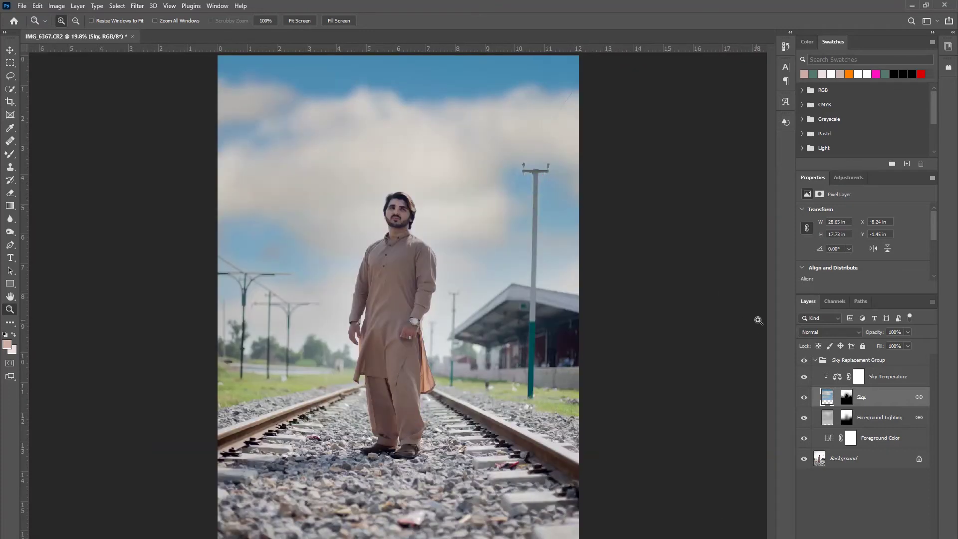
# Toggle the Sky Replacement Group to compare, then stamp all visible layers into Layer 1
pyautogui.click(815, 361)
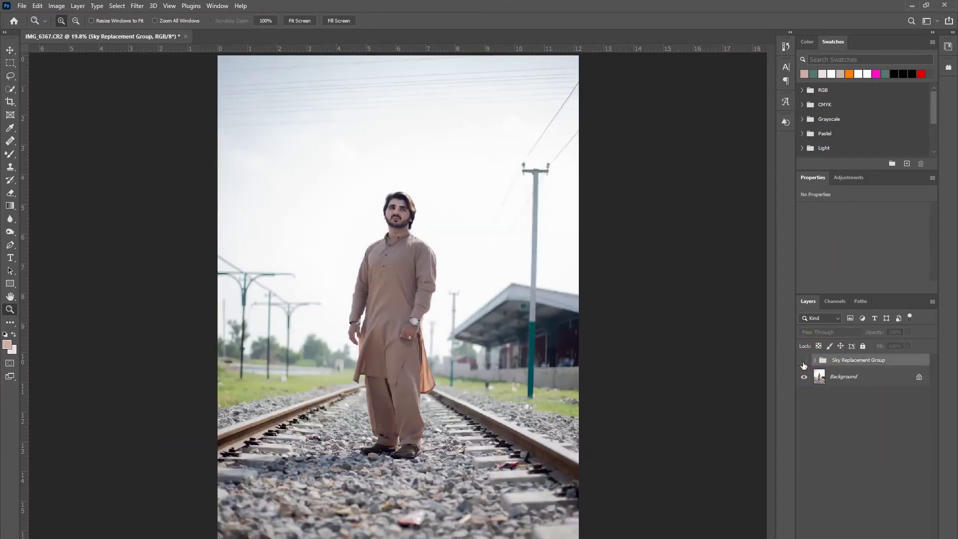
pyautogui.click(804, 362)
pyautogui.click(803, 361)
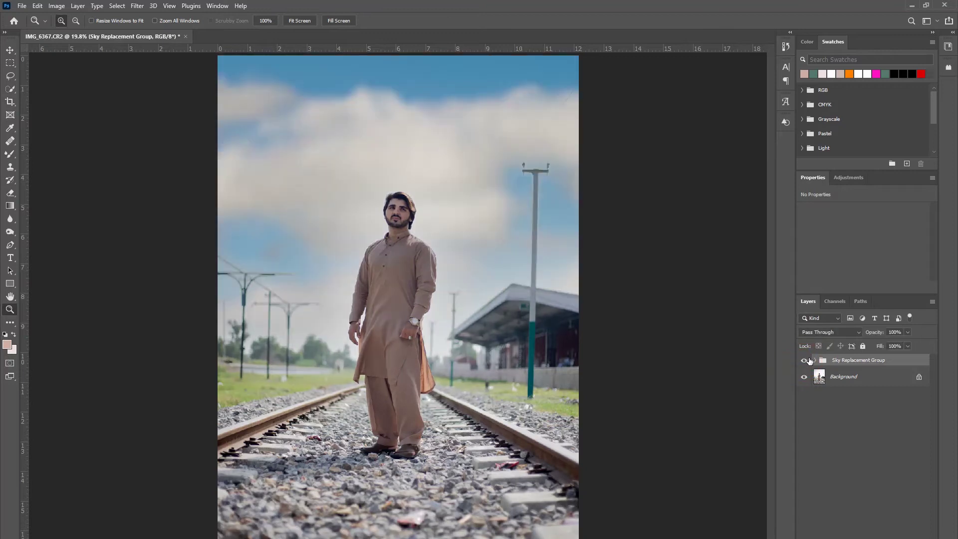
pyautogui.click(846, 378)
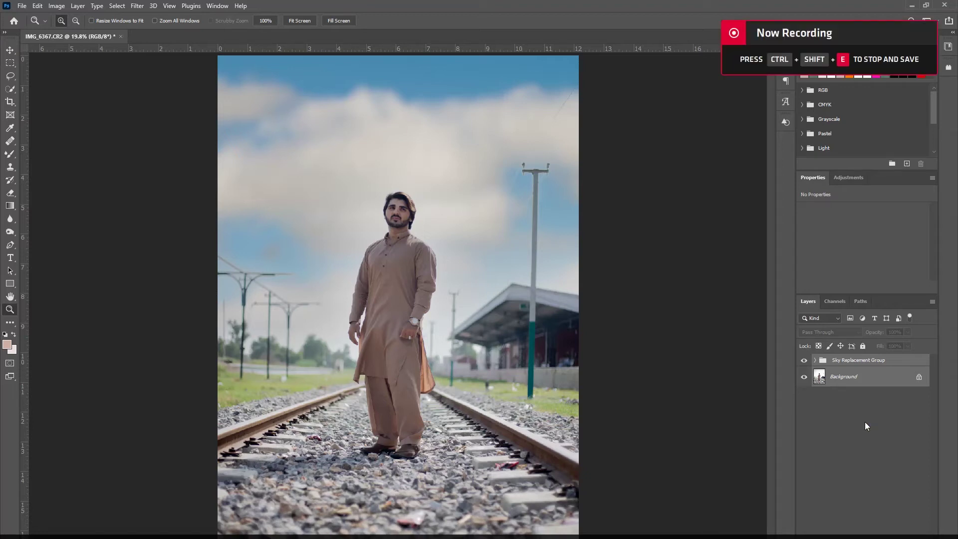
pyautogui.hotkey('ctrl', 'shift', 'alt', 'e')
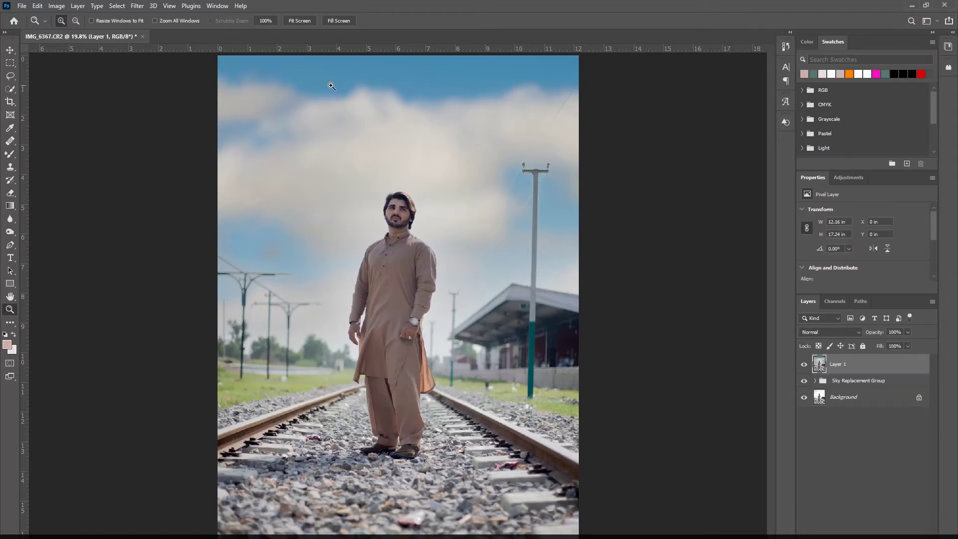
# Compare Layer 1 on and off, then open it in the Camera Raw filter and try warming the temperature
pyautogui.click(804, 365)
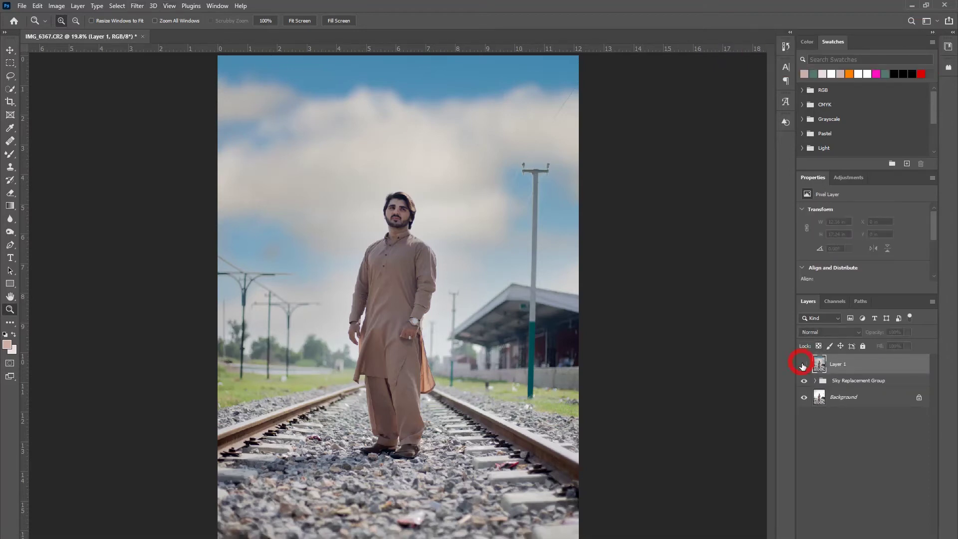
pyautogui.click(137, 6)
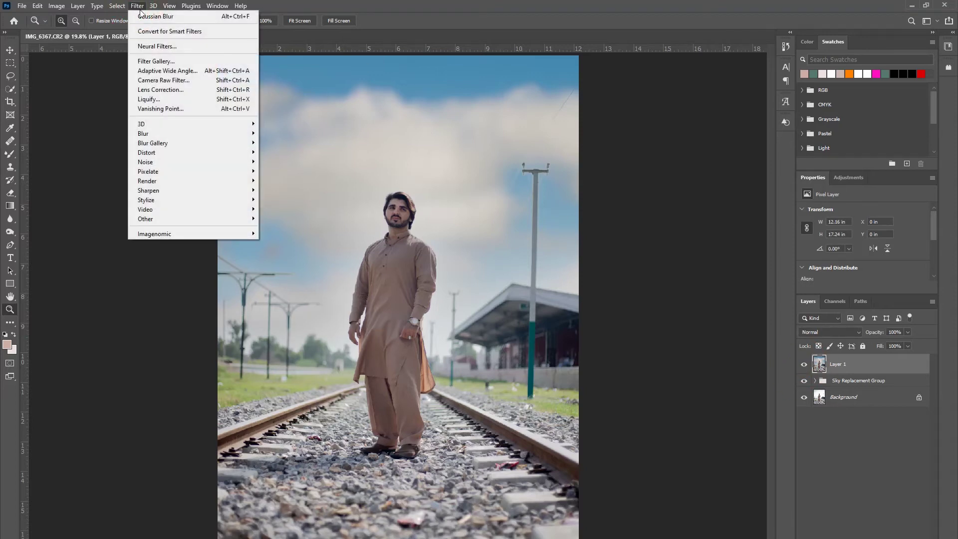
pyautogui.click(163, 81)
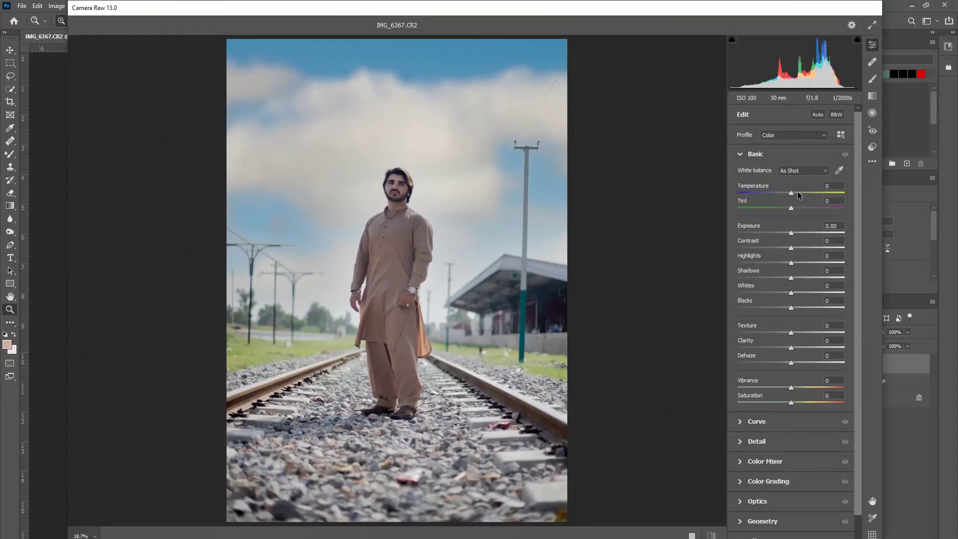
pyautogui.moveTo(791, 193); pyautogui.dragTo(797, 193)
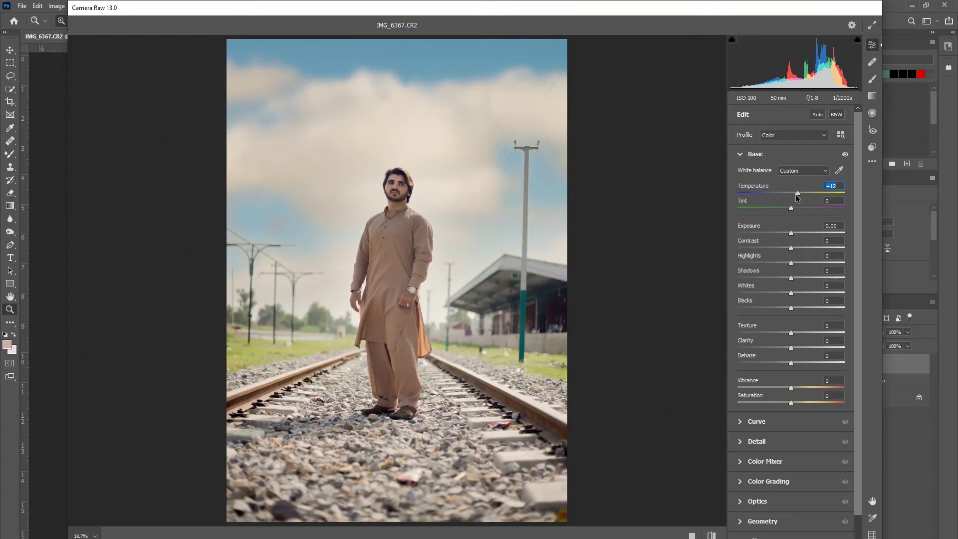
pyautogui.moveTo(796, 194); pyautogui.dragTo(796, 193)
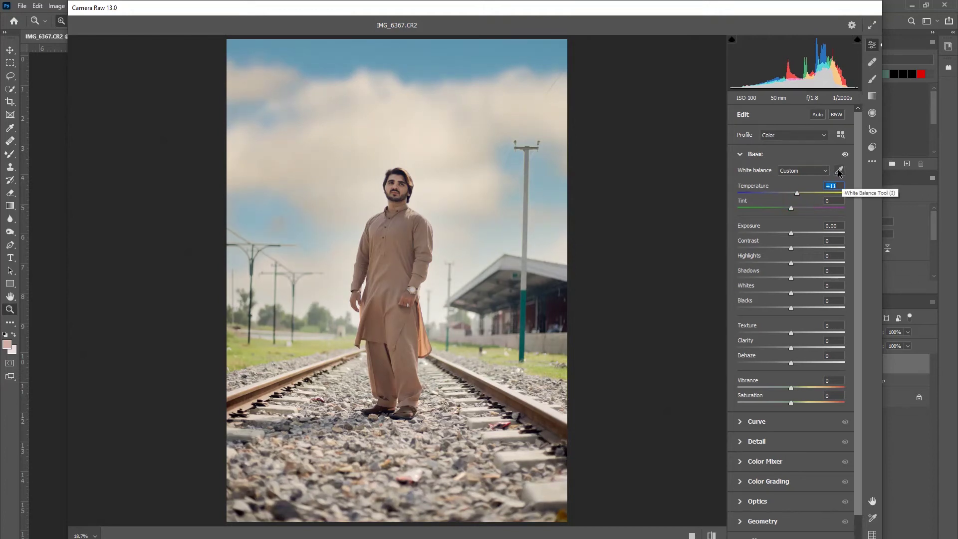
# Return Temperature to neutral 0 and set Contrast +7, Shadows +23 and Blacks -14
pyautogui.write('0')
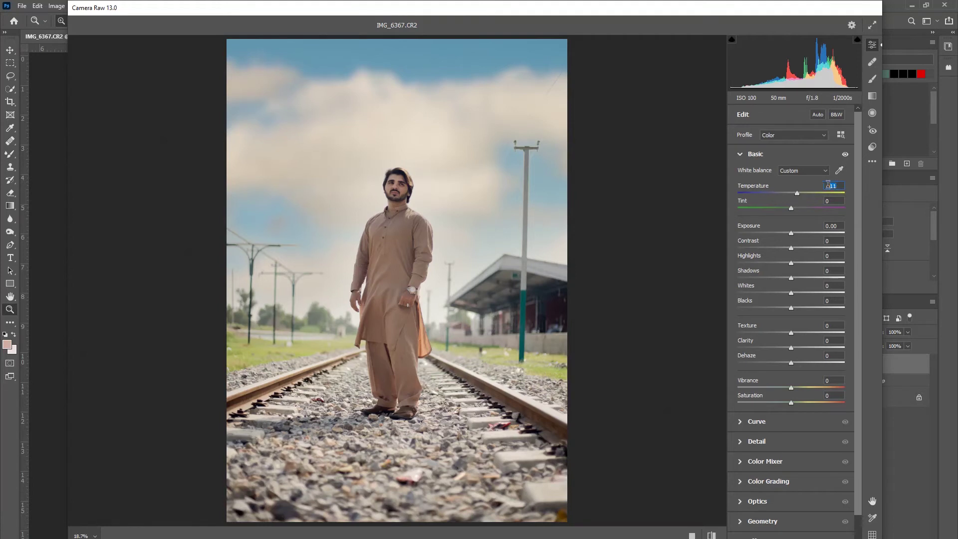
pyautogui.click(839, 171)
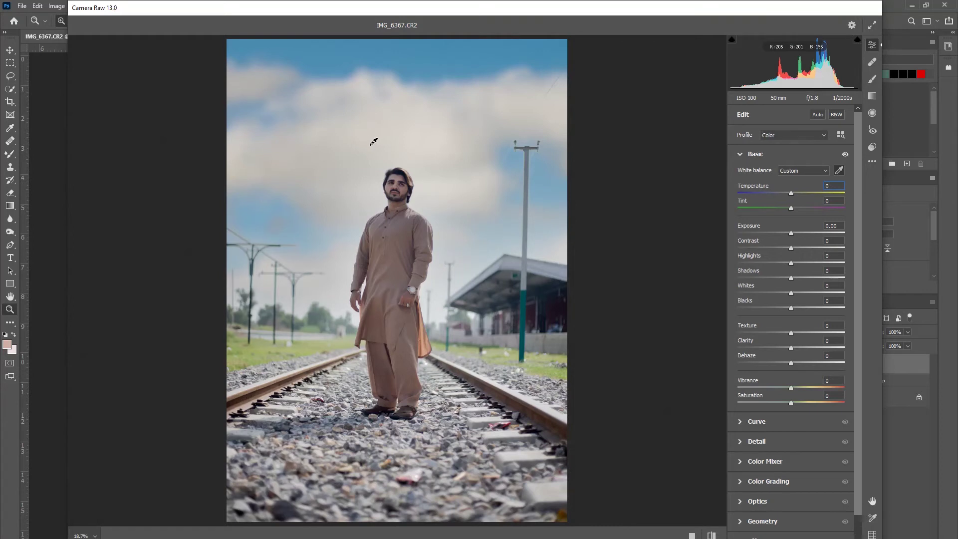
pyautogui.click(398, 114)
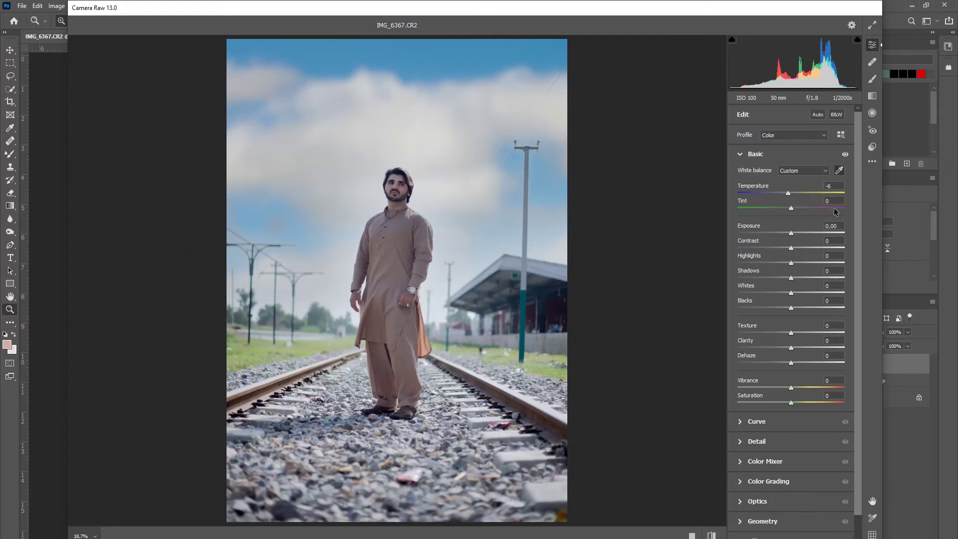
pyautogui.click(788, 193)
pyautogui.doubleClick(789, 194)
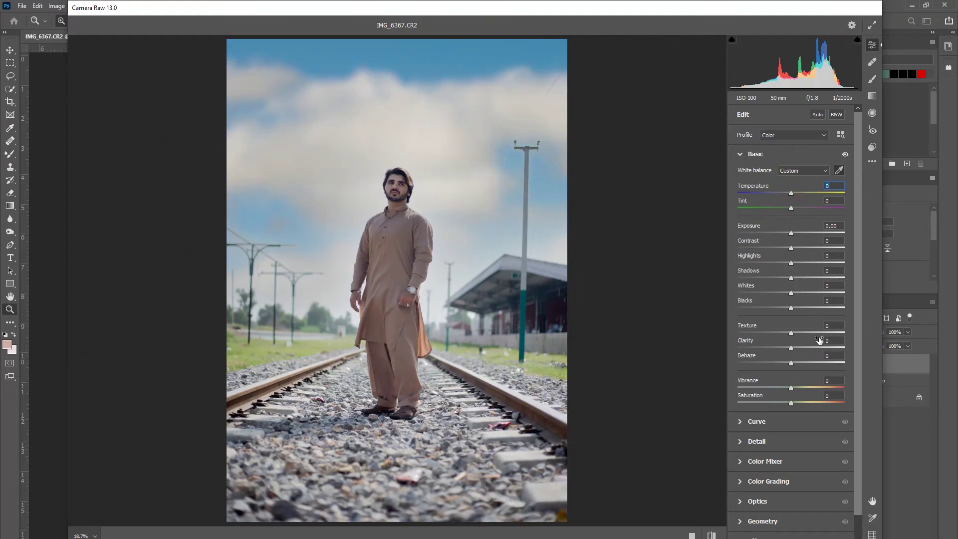
pyautogui.moveTo(792, 278); pyautogui.dragTo(805, 282)
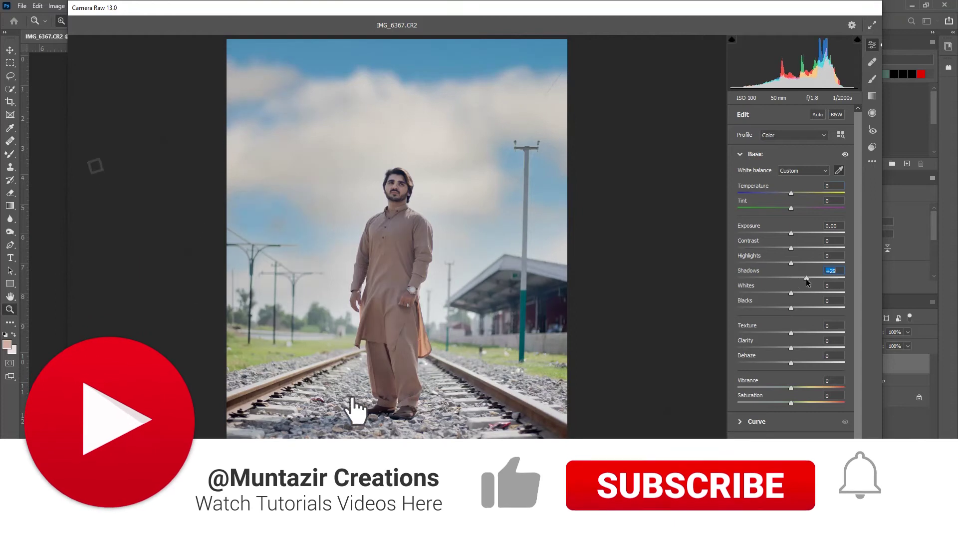
pyautogui.click(783, 308)
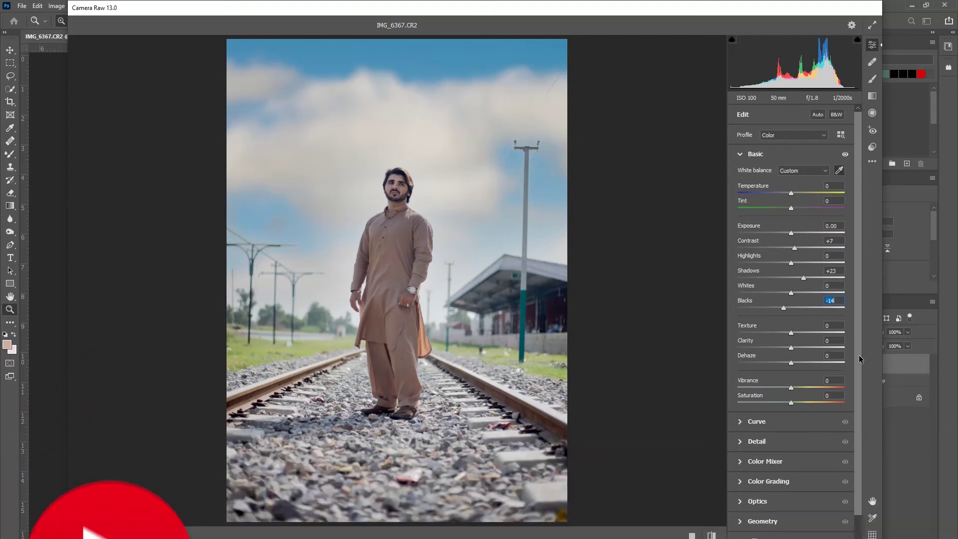
# In the Color Mixer, shift the Yellows hue to -100 and leave the Oranges hue unchanged
pyautogui.click(763, 423)
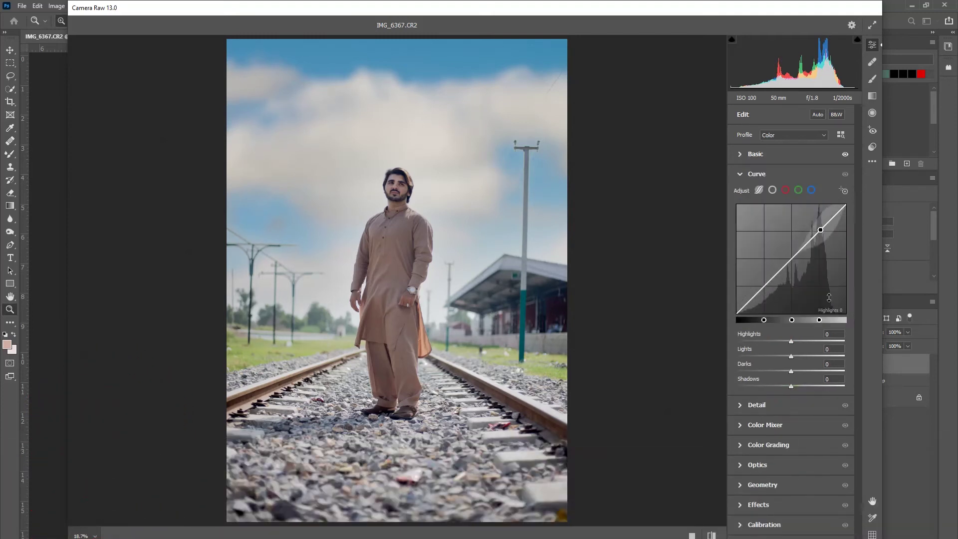
pyautogui.click(771, 425)
pyautogui.moveTo(791, 300); pyautogui.dragTo(737, 300)
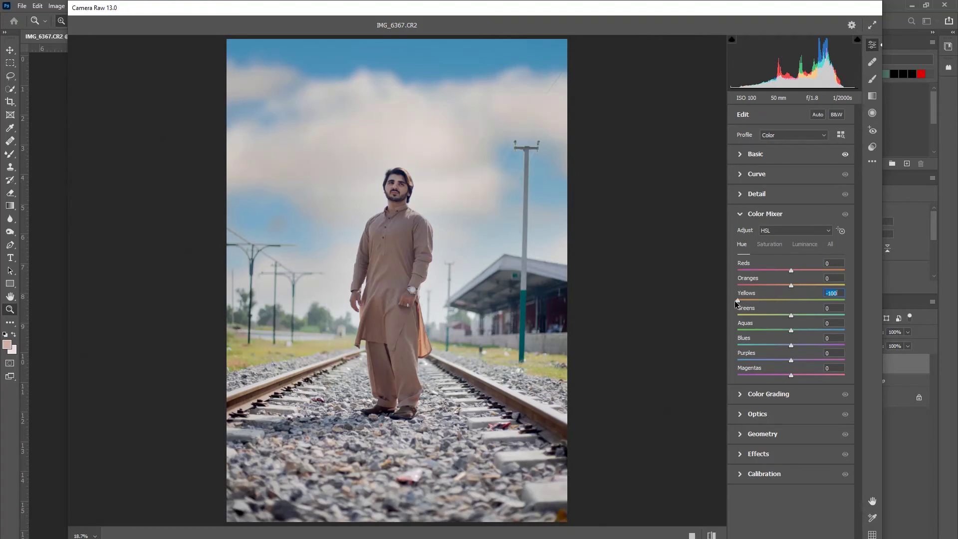
pyautogui.moveTo(791, 285)
pyautogui.mouseDown()
pyautogui.moveTo(750, 285)
pyautogui.moveTo(761, 285)
pyautogui.mouseUp()
pyautogui.doubleClick(762, 283)
# Raise Yellows saturation to +53, darken Greens luminance to -15, and shift Aquas hue to -78
pyautogui.click(770, 244)
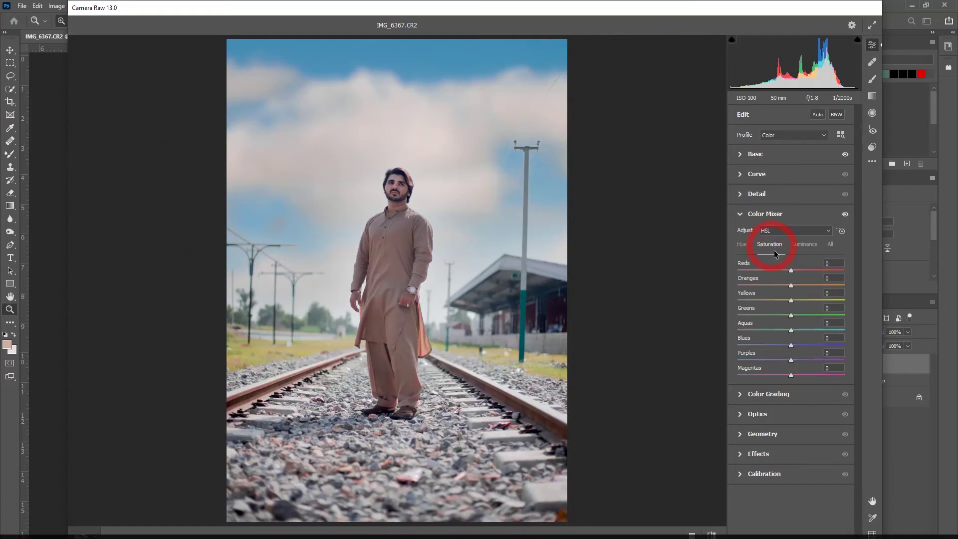
pyautogui.moveTo(791, 300); pyautogui.dragTo(844, 302)
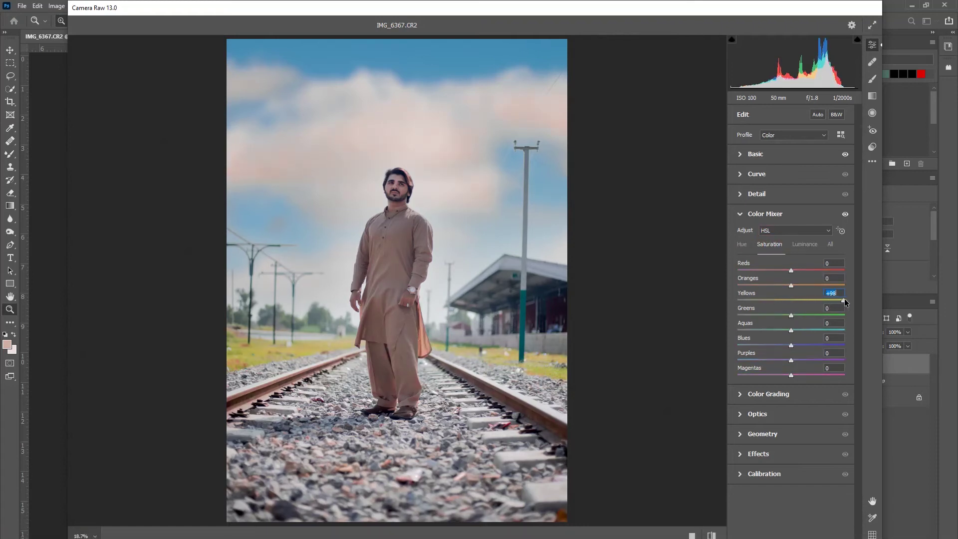
pyautogui.moveTo(845, 300)
pyautogui.mouseDown()
pyautogui.moveTo(828, 300)
pyautogui.moveTo(849, 316)
pyautogui.mouseUp()
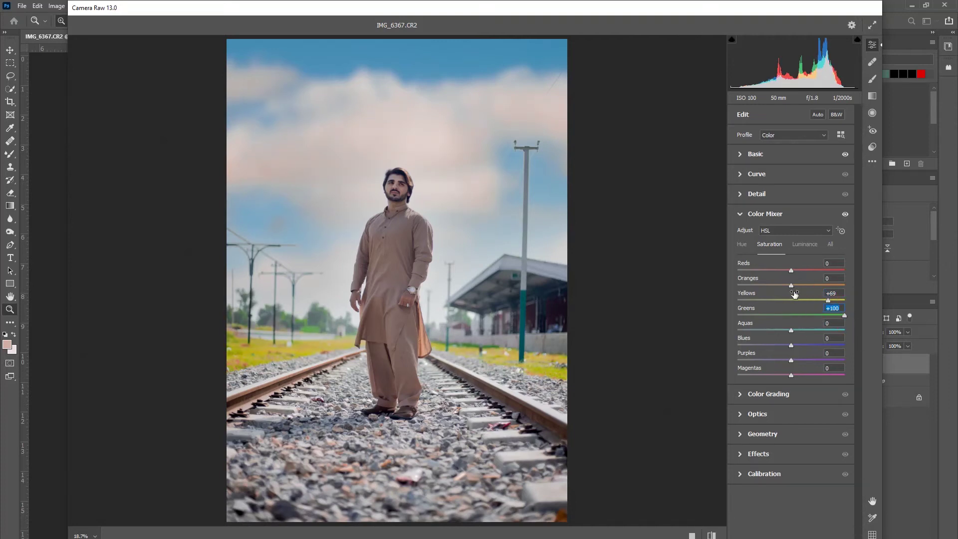
pyautogui.moveTo(806, 301); pyautogui.dragTo(819, 300)
pyautogui.click(798, 244)
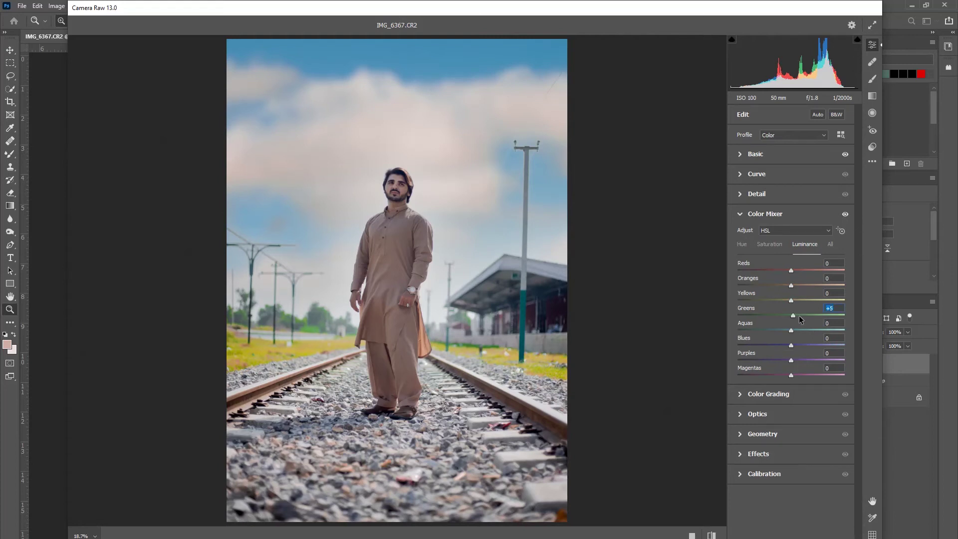
pyautogui.moveTo(798, 315); pyautogui.dragTo(786, 316)
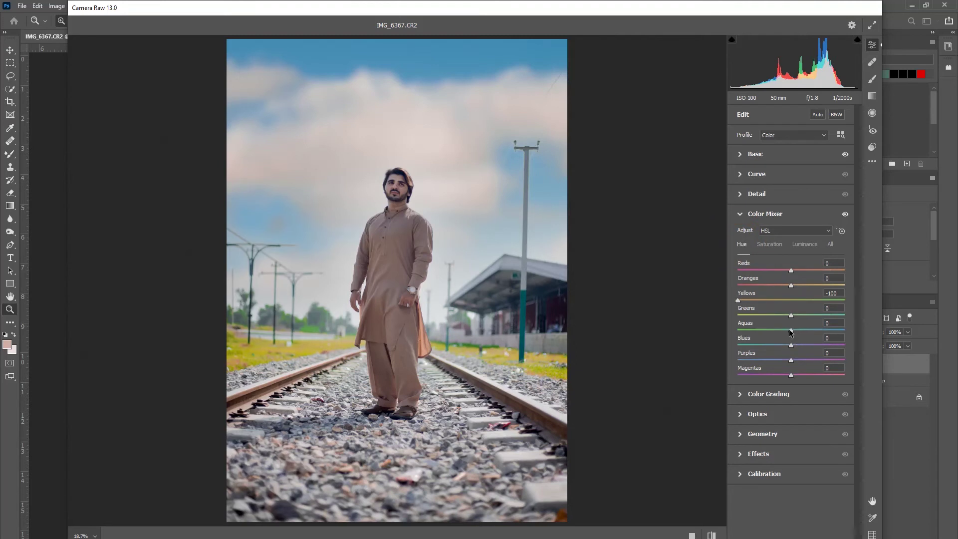
pyautogui.moveTo(791, 330); pyautogui.dragTo(748, 330)
pyautogui.click(772, 394)
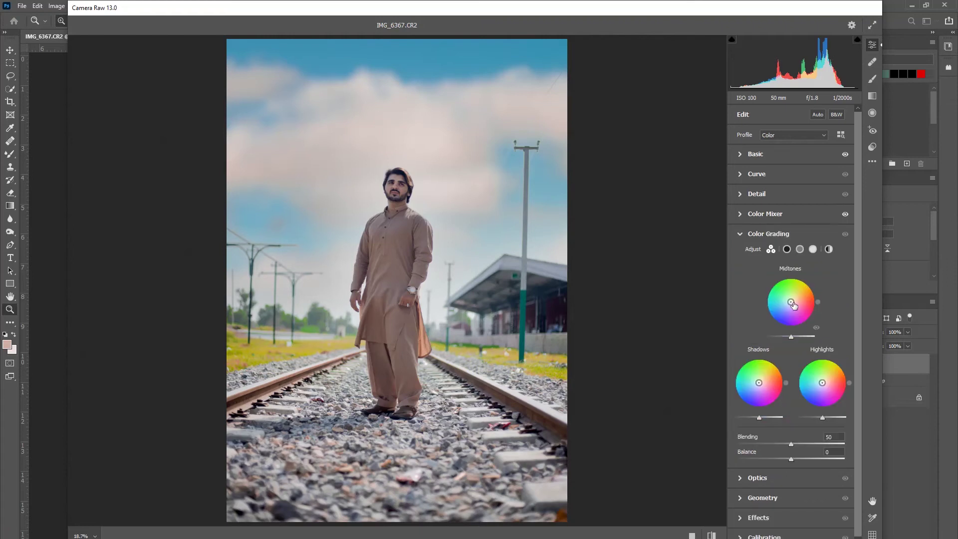
# In Color Grading, tint the midtones slightly yellow and darken both midtones and shadows
pyautogui.moveTo(790, 301); pyautogui.dragTo(791, 301)
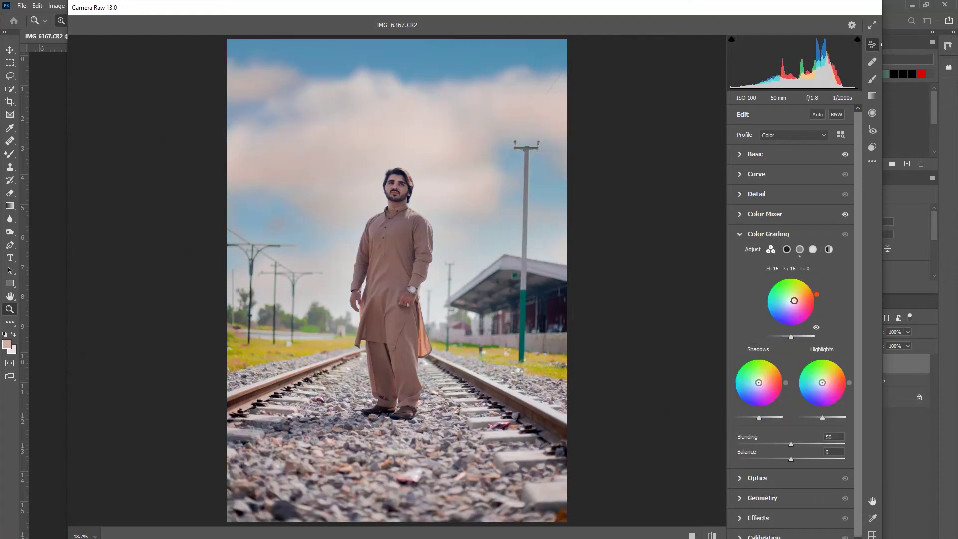
pyautogui.moveTo(791, 337); pyautogui.dragTo(781, 338)
pyautogui.moveTo(759, 419); pyautogui.dragTo(750, 417)
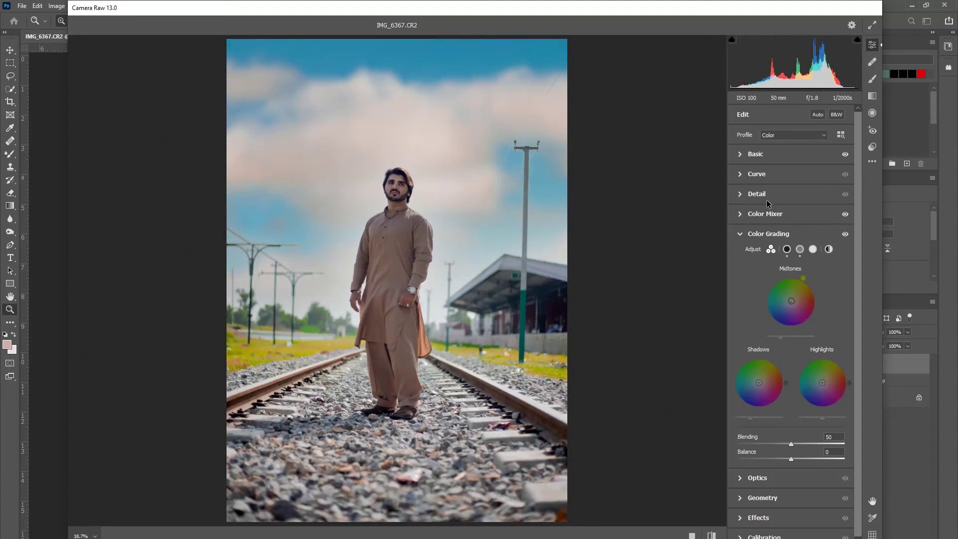
# Pull the tone curve's Darks down to -17
pyautogui.click(762, 175)
pyautogui.moveTo(782, 269); pyautogui.dragTo(782, 276)
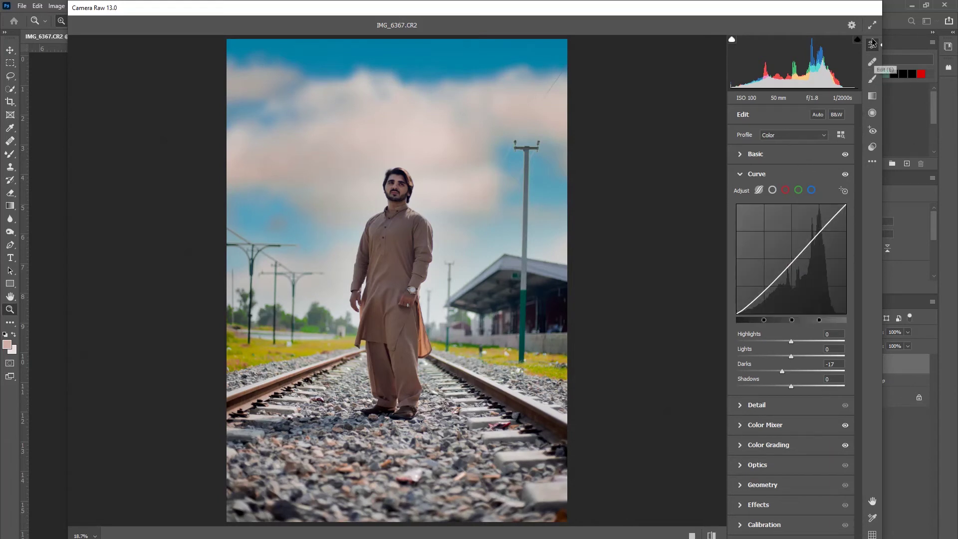
pyautogui.click(872, 79)
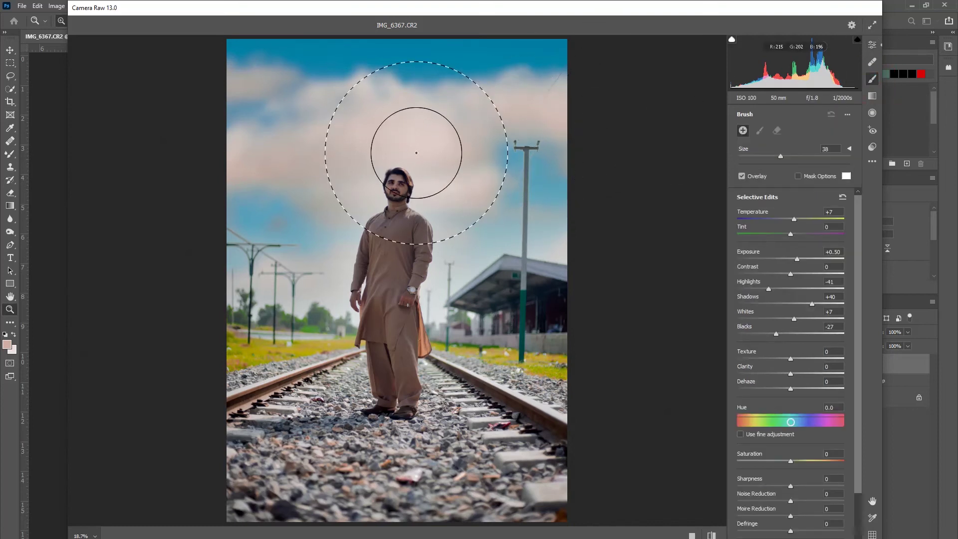
# Set a smaller Adjustment Brush with Temperature +2, Highlights 0 and Blacks 0, then paint the man's face and body
pyautogui.moveTo(755, 158); pyautogui.dragTo(753, 157)
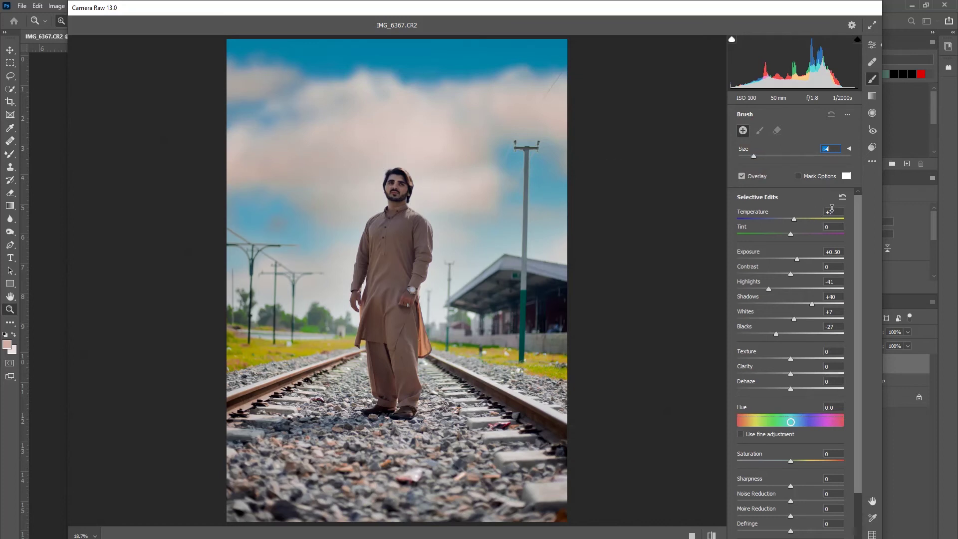
pyautogui.write('2')
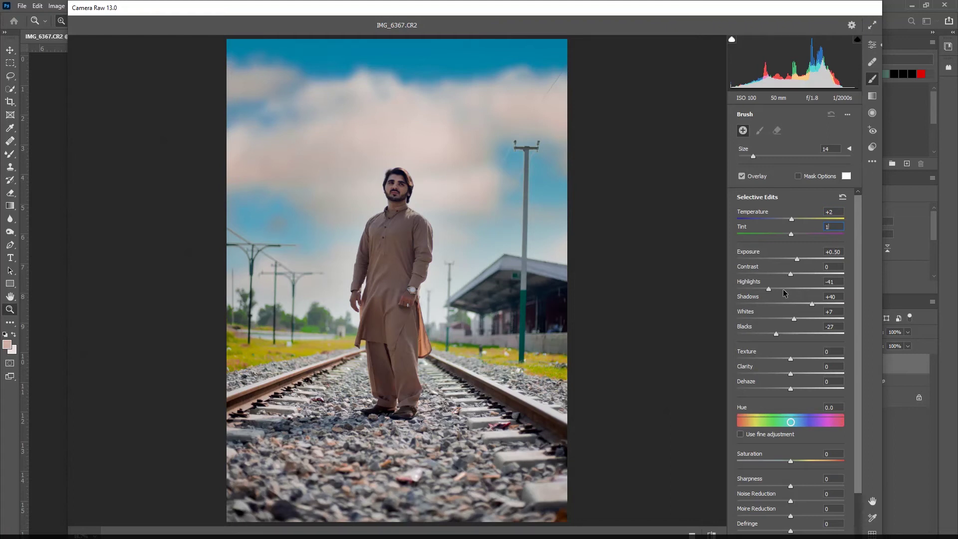
pyautogui.moveTo(773, 288); pyautogui.dragTo(782, 292)
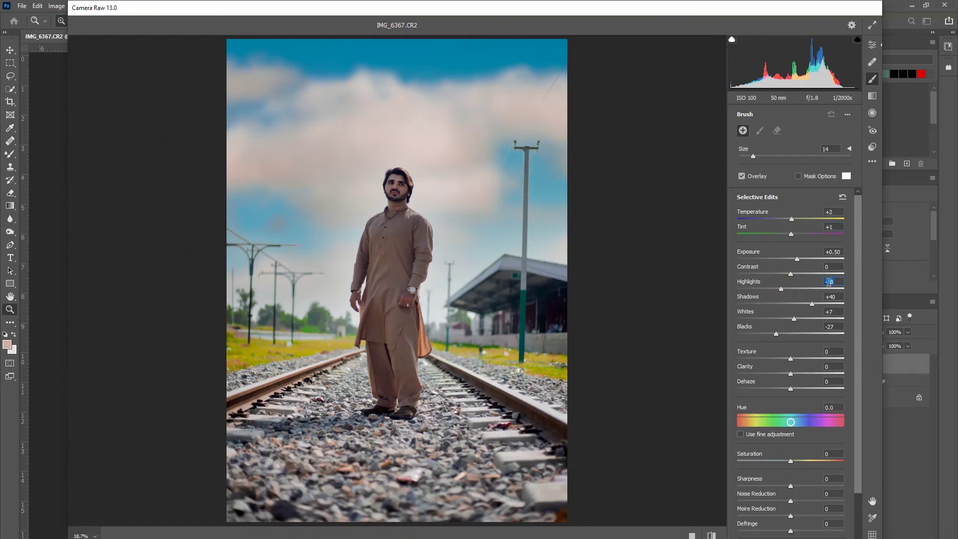
pyautogui.write('0')
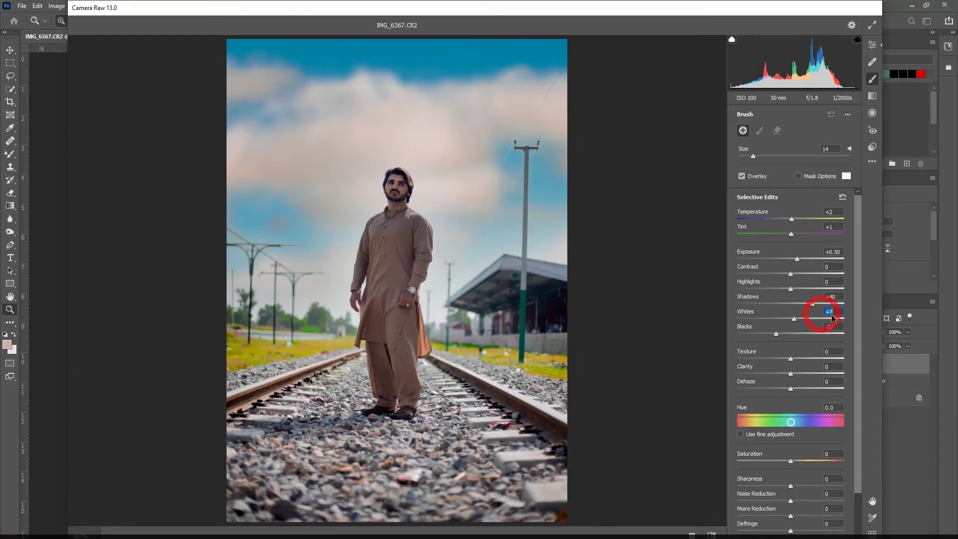
pyautogui.doubleClick(832, 326)
pyautogui.write('0')
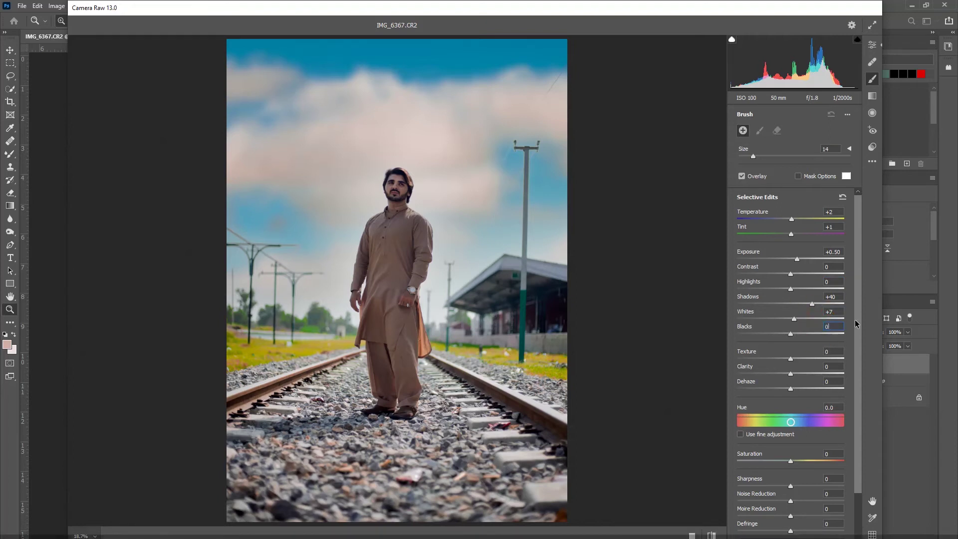
pyautogui.moveTo(395, 187)
pyautogui.mouseDown()
pyautogui.moveTo(371, 351)
pyautogui.moveTo(375, 258)
pyautogui.mouseUp()
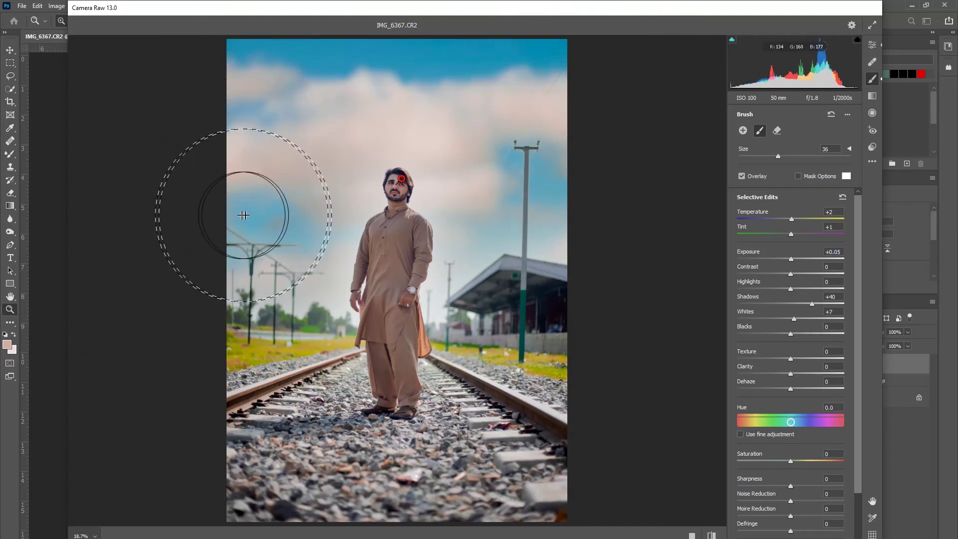
# Extend the brushed adjustment over the man's head and the left, right and lower rails
pyautogui.moveTo(402, 178); pyautogui.dragTo(524, 188)
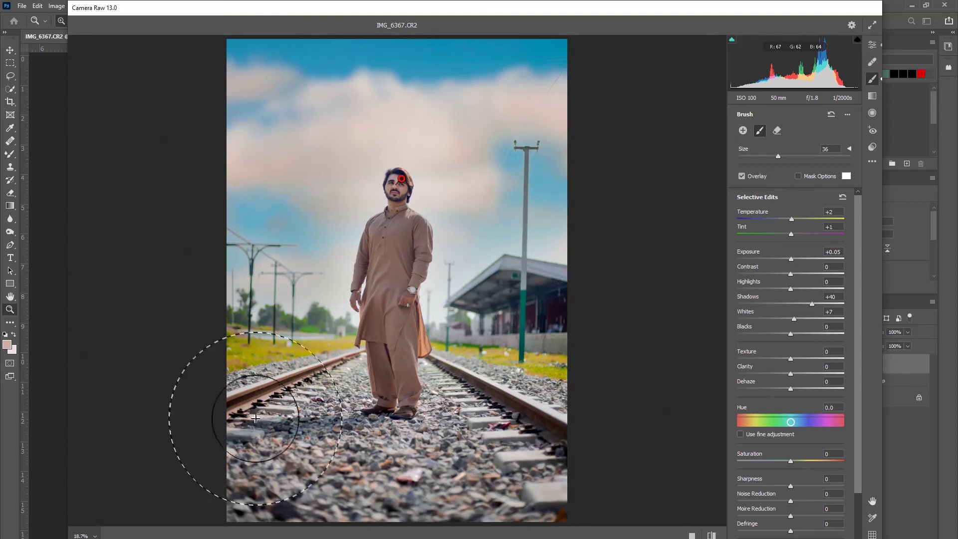
pyautogui.moveTo(232, 394); pyautogui.dragTo(239, 309)
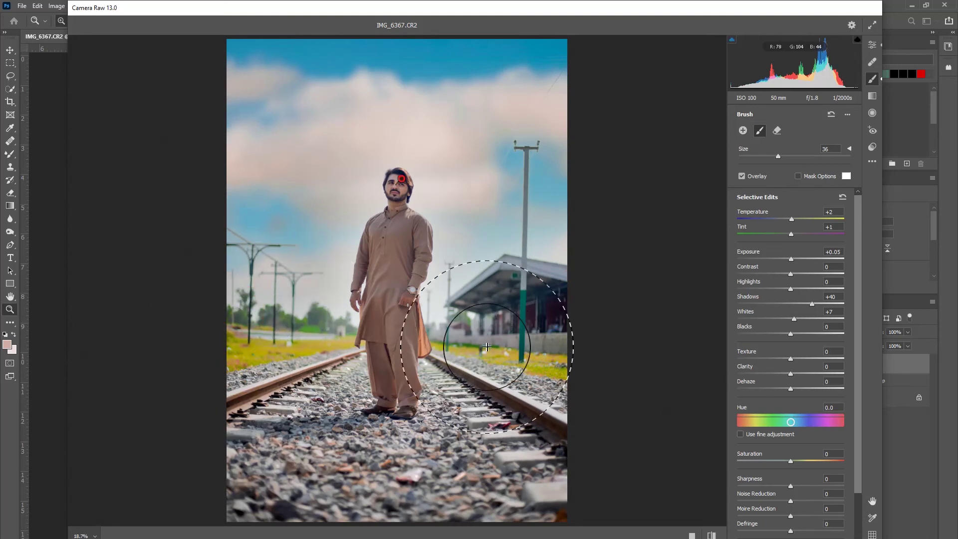
pyautogui.click(563, 471)
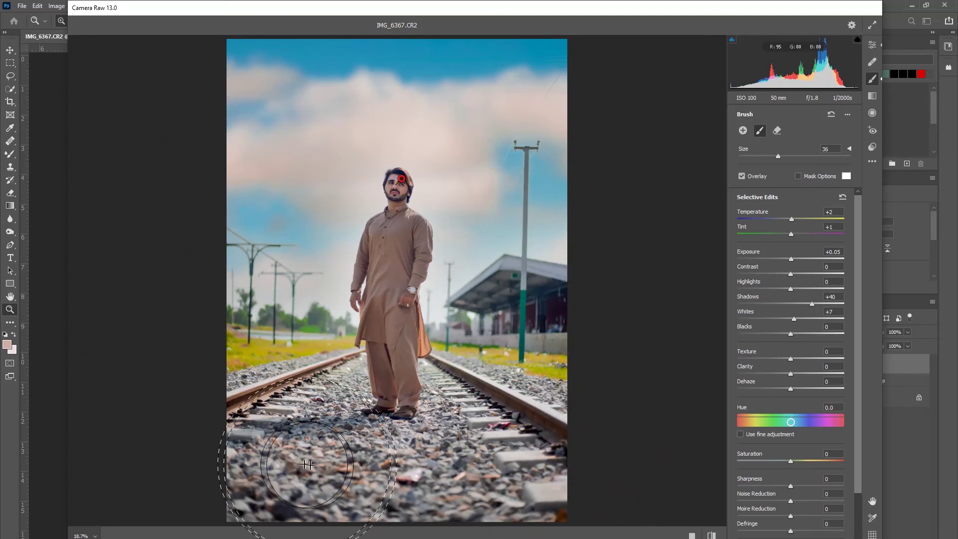
pyautogui.moveTo(562, 471); pyautogui.dragTo(676, 459)
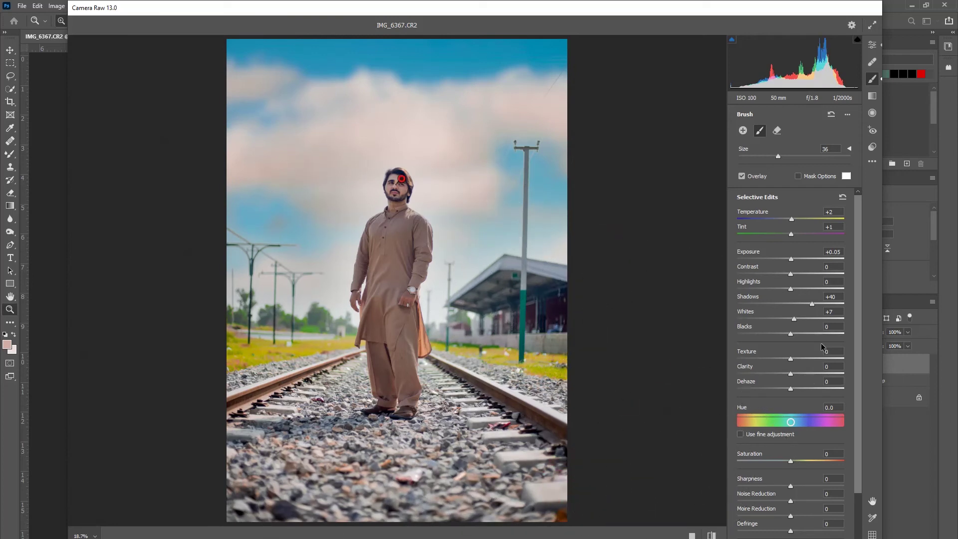
# Give the brushed area Contrast +8, Shadows +43 and Blacks +5, and apply the Camera Raw edits
pyautogui.click(811, 303)
pyautogui.moveTo(812, 304); pyautogui.dragTo(796, 276)
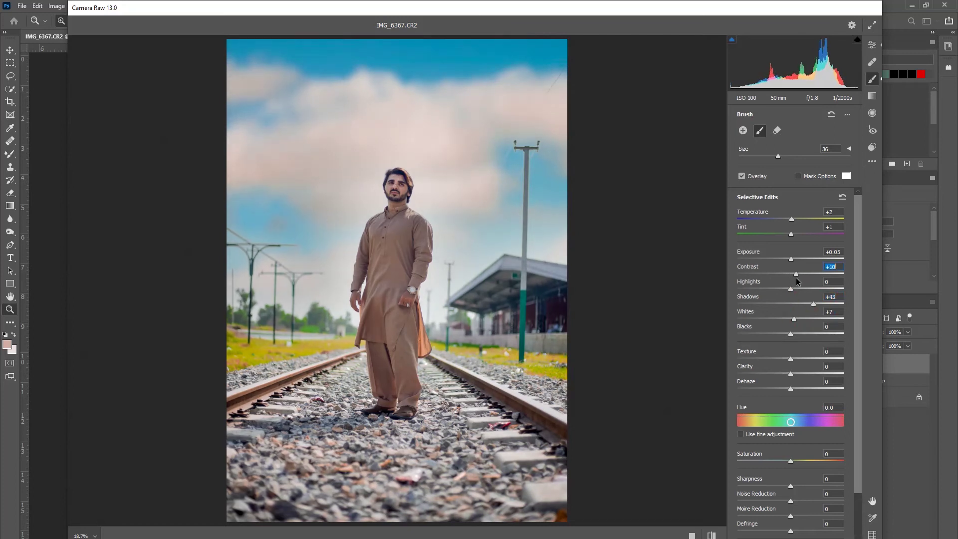
pyautogui.moveTo(791, 333)
pyautogui.mouseDown()
pyautogui.moveTo(777, 335)
pyautogui.moveTo(789, 335)
pyautogui.mouseUp()
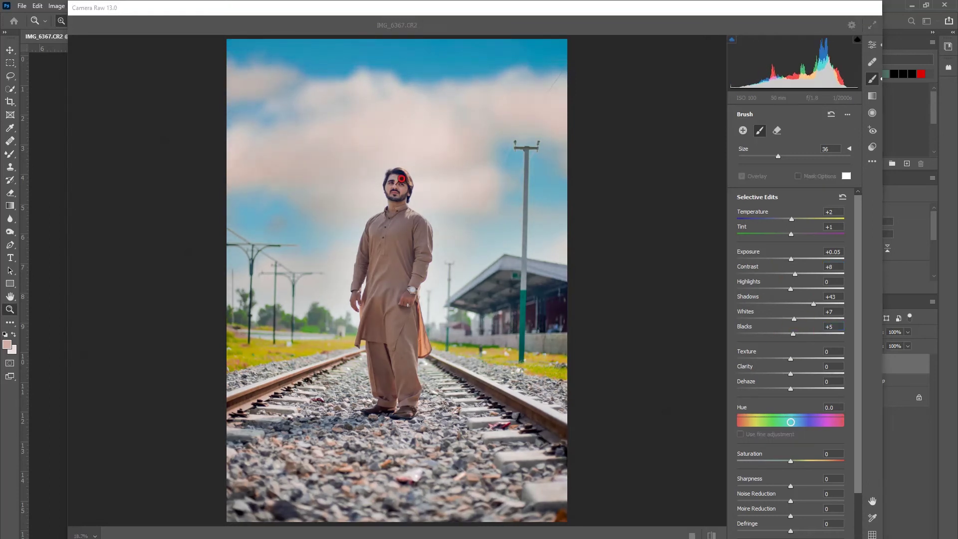
pyautogui.press('Return')
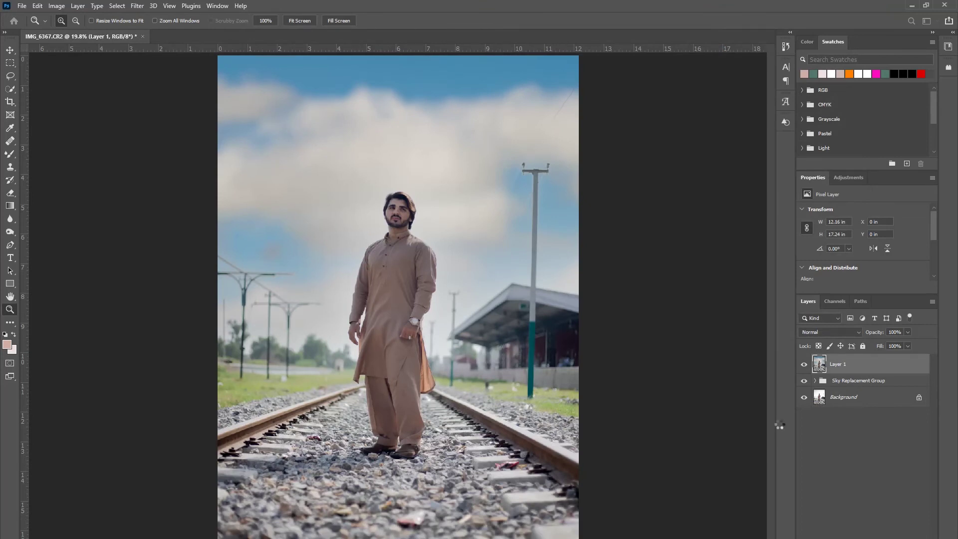
# Compare Layer 1 on and off, zoom to 100% on the face, and add an empty Layer 2
pyautogui.click(803, 364)
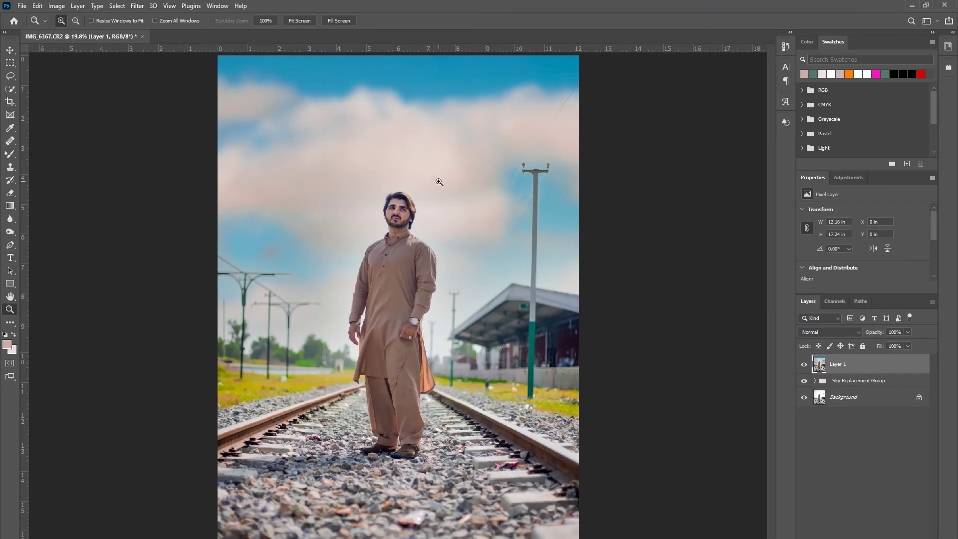
pyautogui.click(384, 216)
pyautogui.click(394, 214)
pyautogui.click(395, 215)
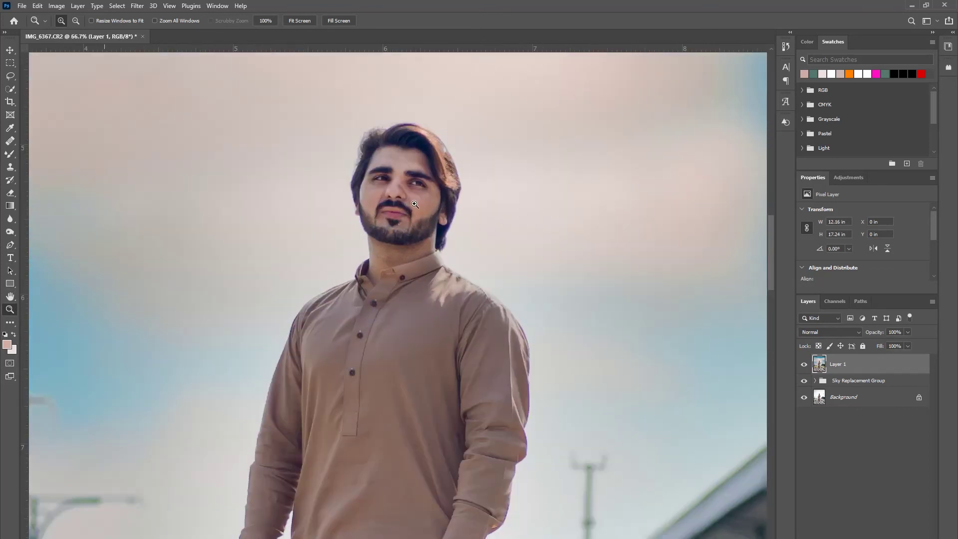
pyautogui.click(415, 204)
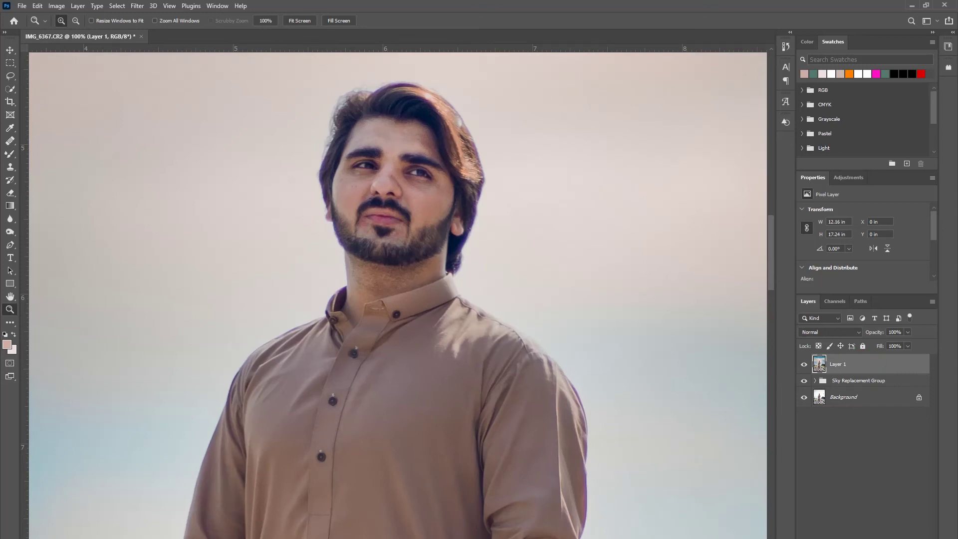
pyautogui.hotkey('ctrl', 'shift', 'alt', 'n')
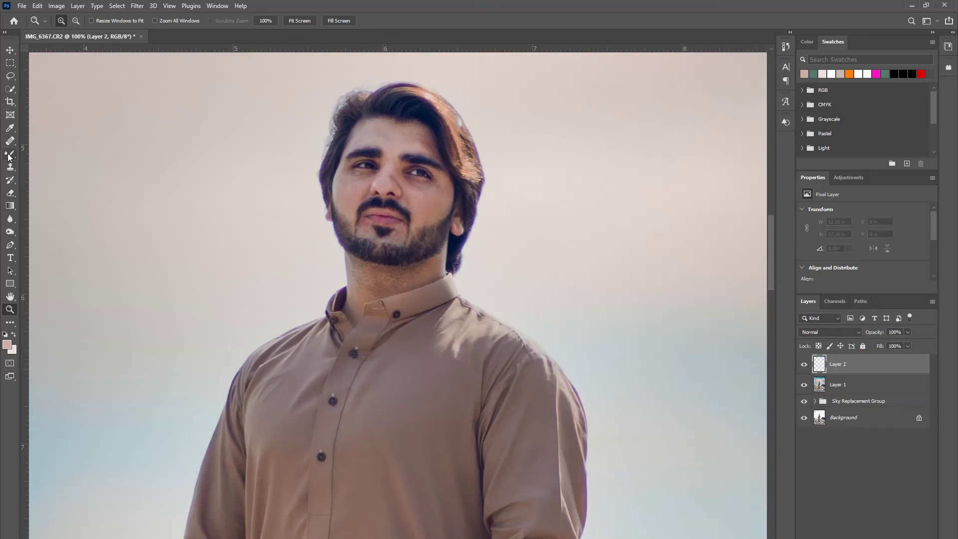
# Set up the Mixer Brush with 23% flow and a soft brush size for skin blending
pyautogui.click(9, 155)
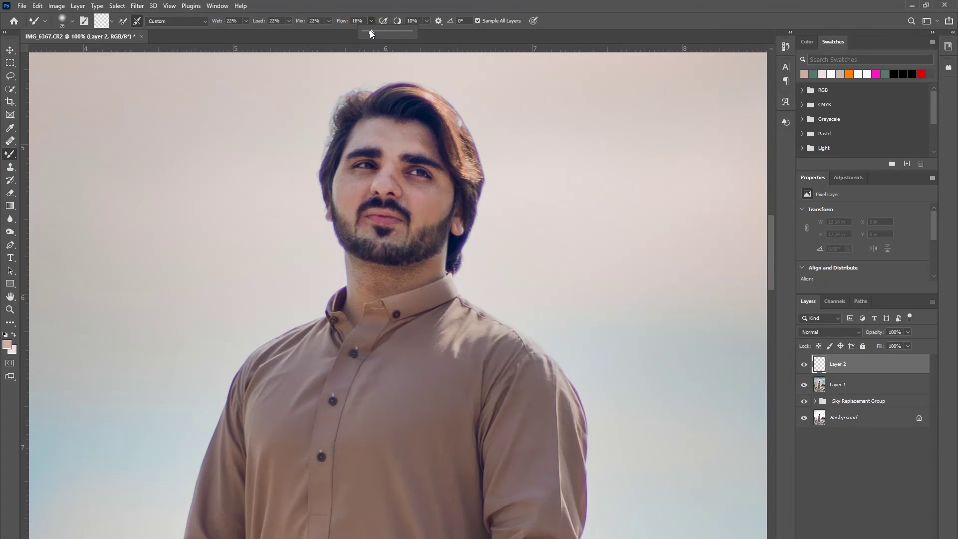
pyautogui.moveTo(373, 31); pyautogui.dragTo(375, 32)
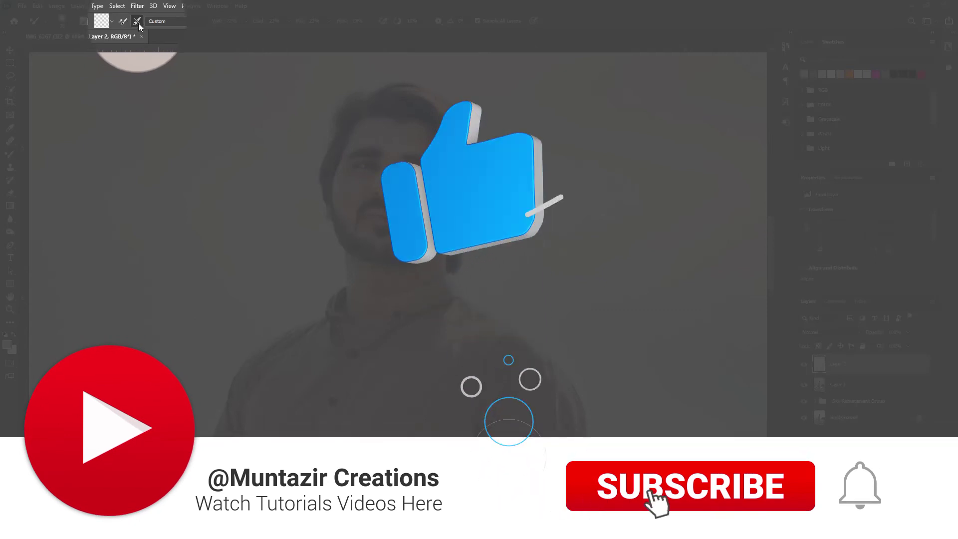
pyautogui.click(262, 21)
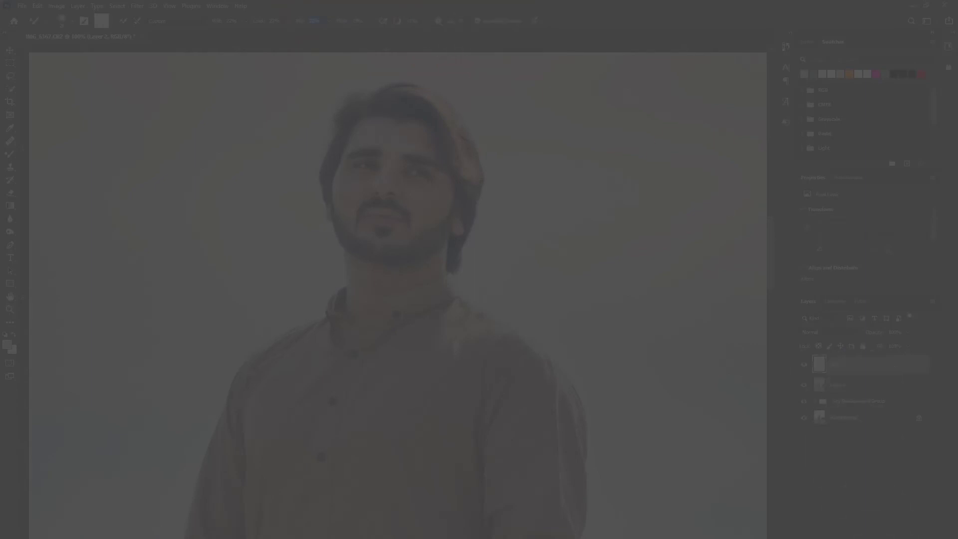
pyautogui.rightClick(427, 189)
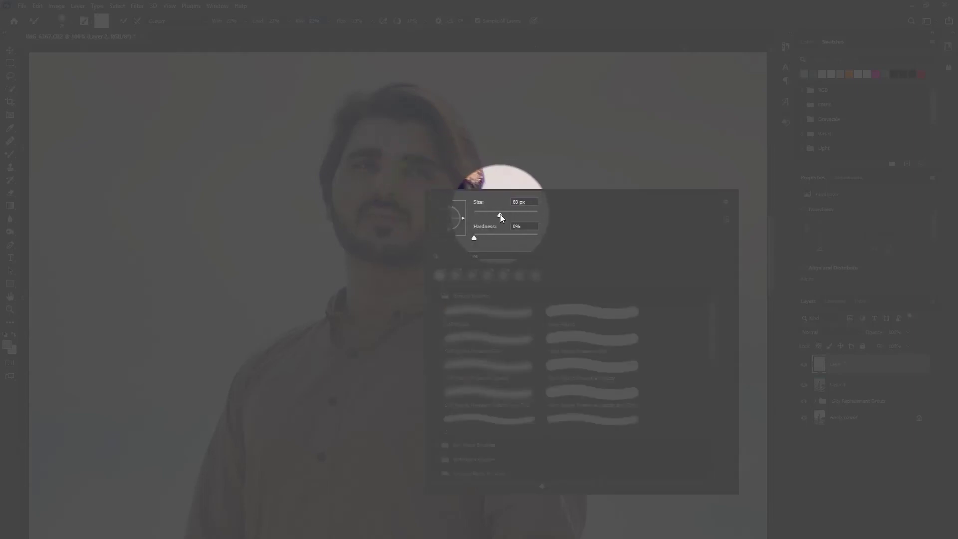
pyautogui.click(500, 215)
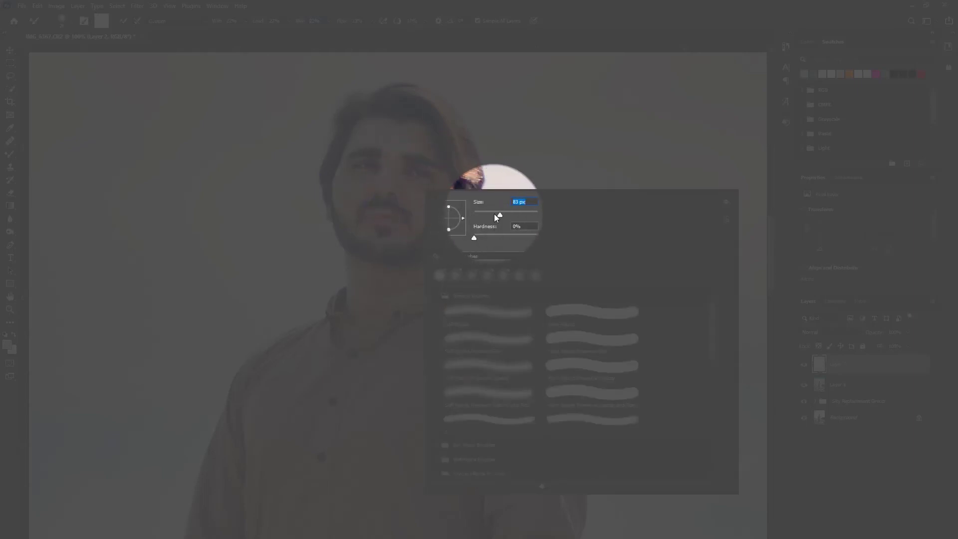
pyautogui.press('Return')
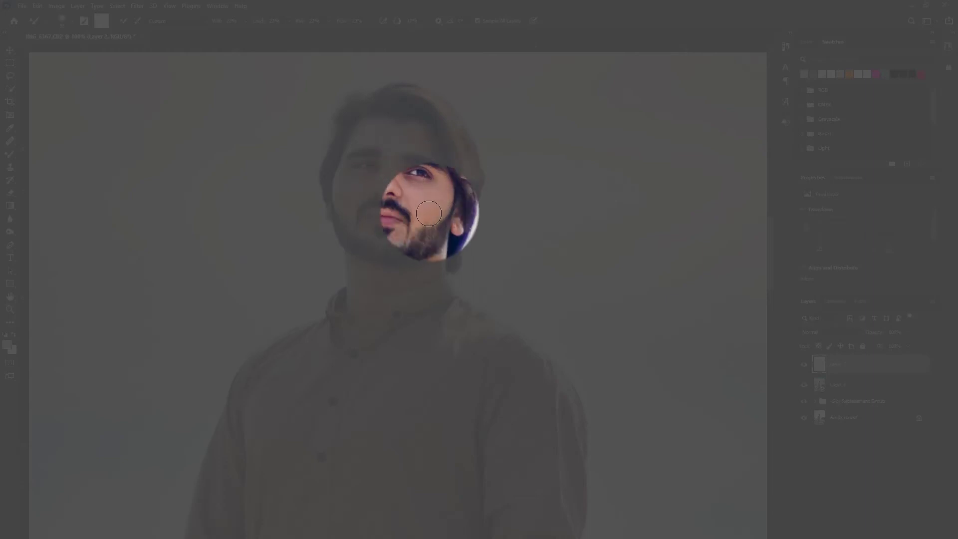
# Blend the skin across the cheek and eye on Layer 2, resizing the brush as needed
pyautogui.moveTo(431, 207)
pyautogui.mouseDown()
pyautogui.moveTo(389, 172)
pyautogui.moveTo(369, 136)
pyautogui.mouseUp()
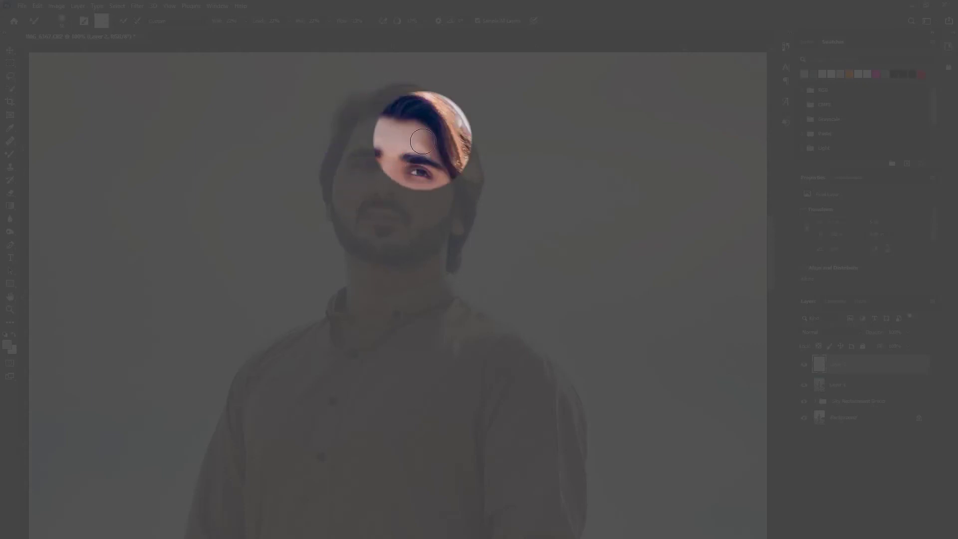
pyautogui.rightClick(424, 144)
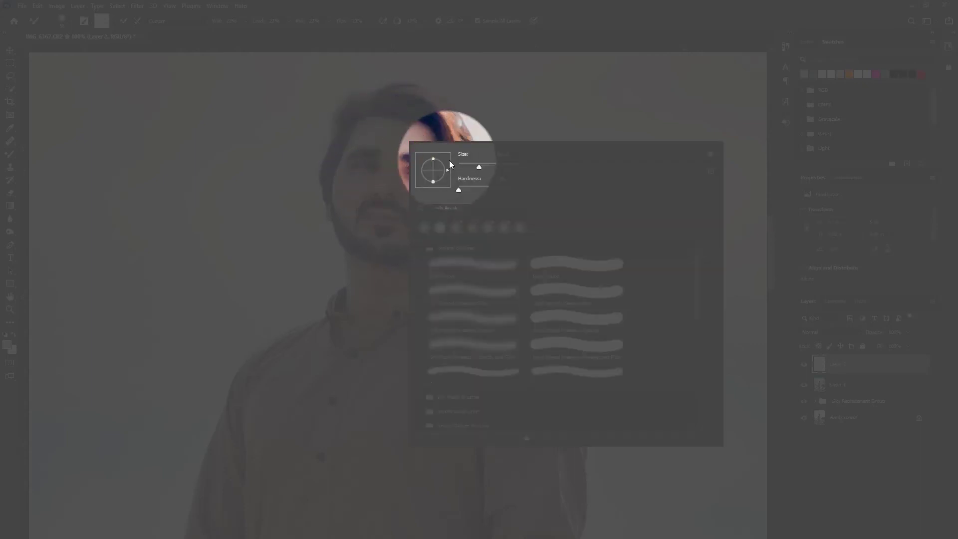
pyautogui.click(423, 144)
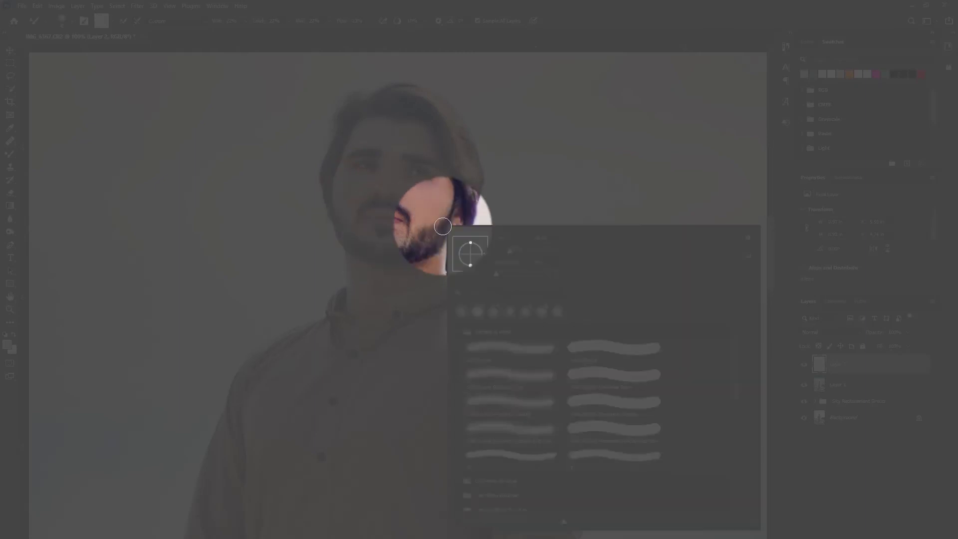
pyautogui.rightClick(451, 228)
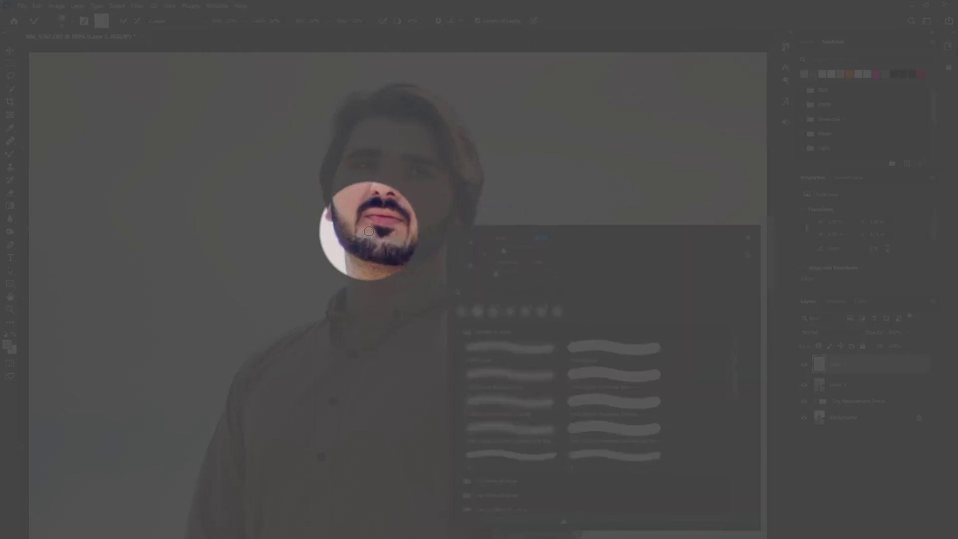
pyautogui.click(363, 225)
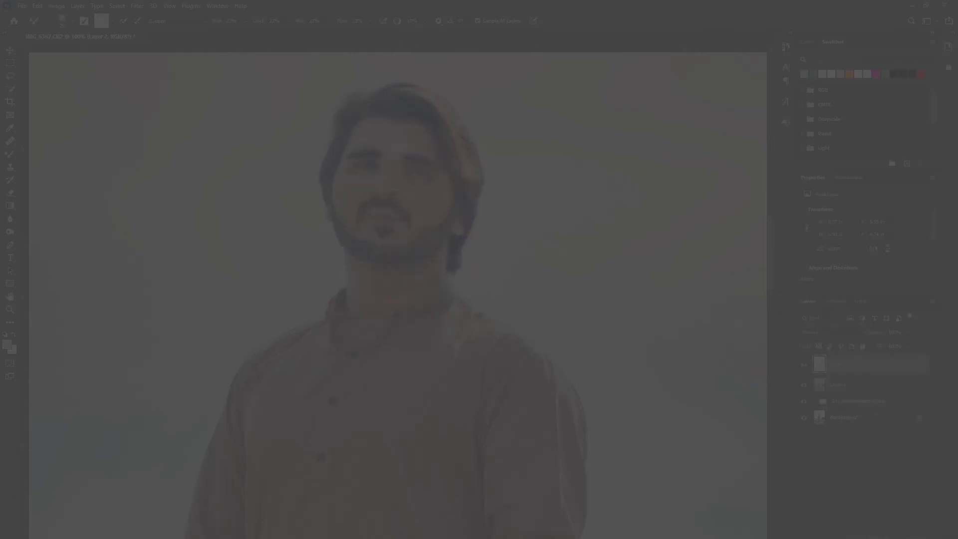
# Enlarge the brush to smooth the neck and collar, then toggle Layer 2 to check the retouching
pyautogui.click(843, 529)
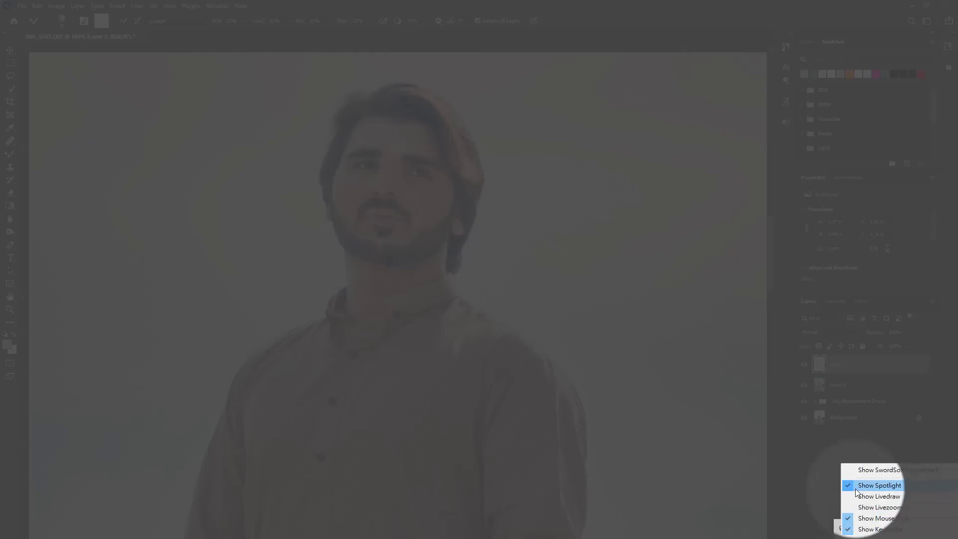
pyautogui.click(854, 483)
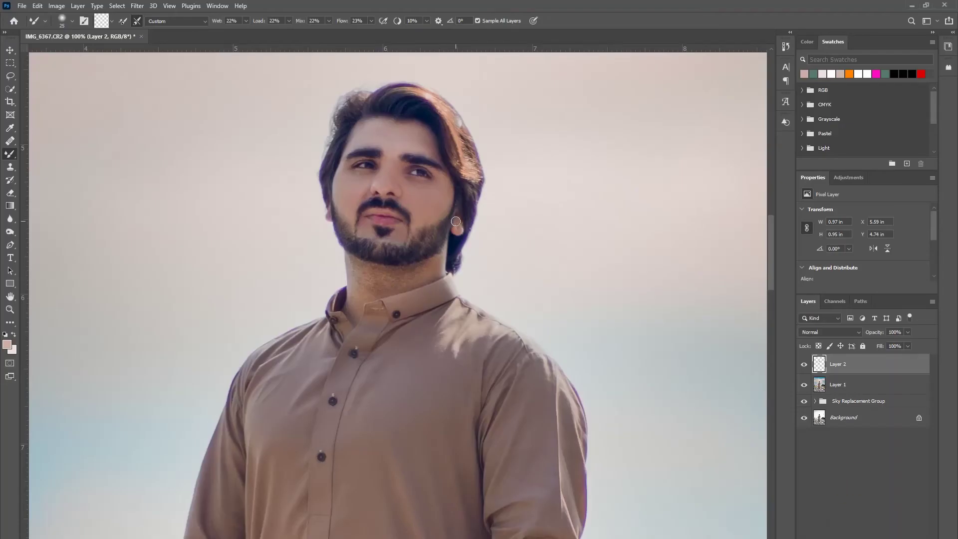
pyautogui.rightClick(454, 222)
pyautogui.moveTo(517, 246); pyautogui.dragTo(535, 247)
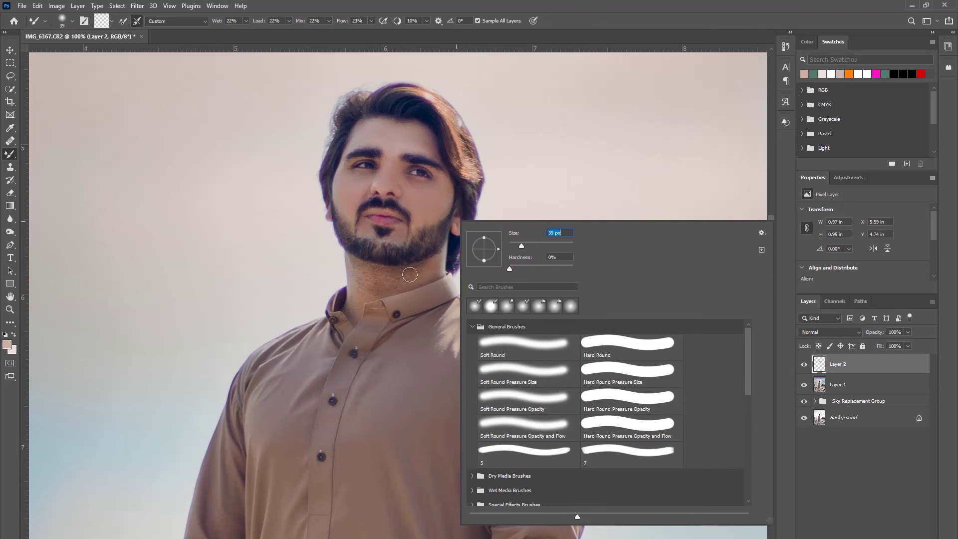
pyautogui.press('Return')
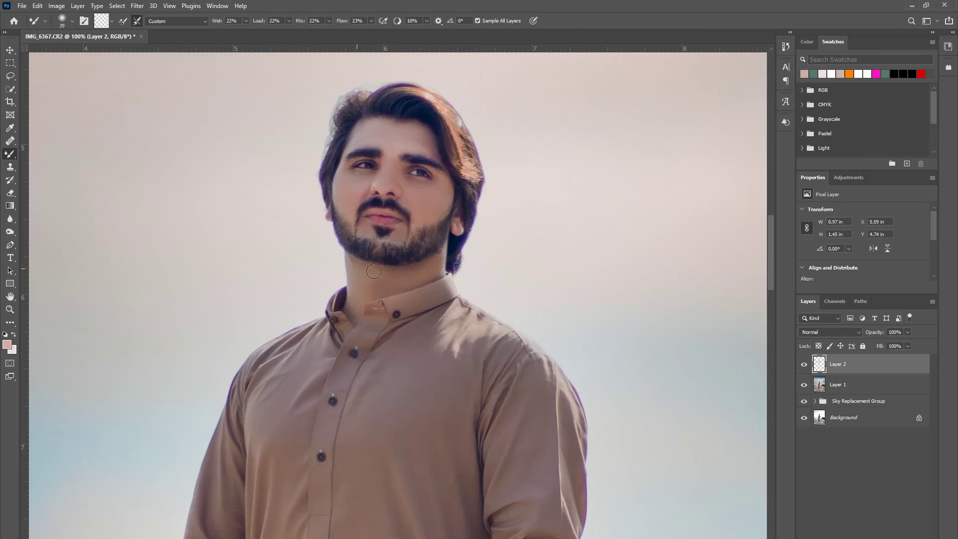
pyautogui.click(804, 365)
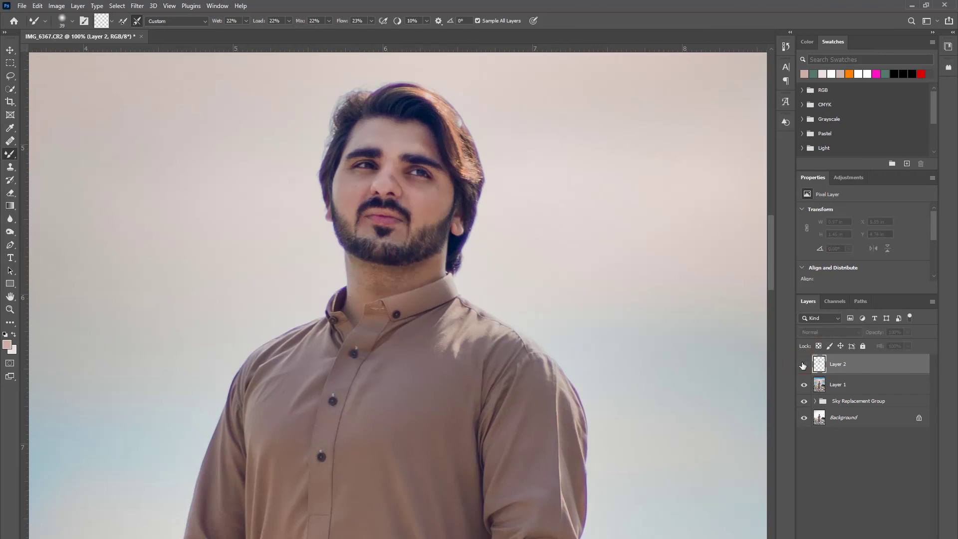
pyautogui.click(9, 234)
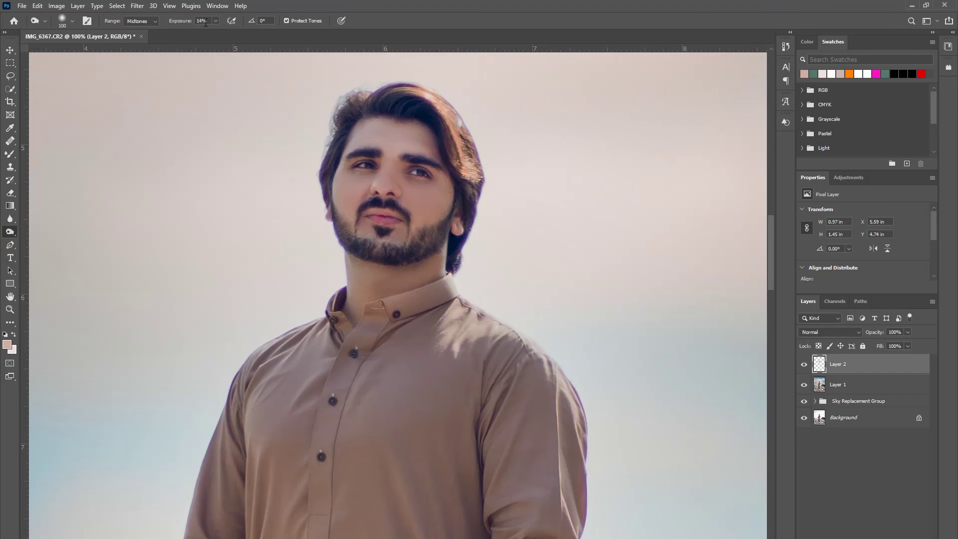
# Dodge the skin under the eye and the neck below the jaw with a soft 177 px brush
pyautogui.rightClick(451, 187)
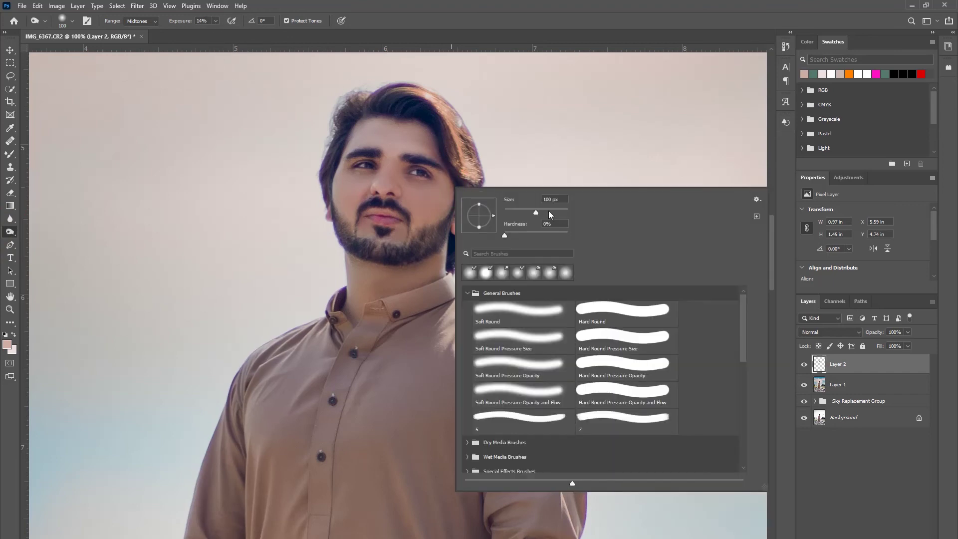
pyautogui.press('Return')
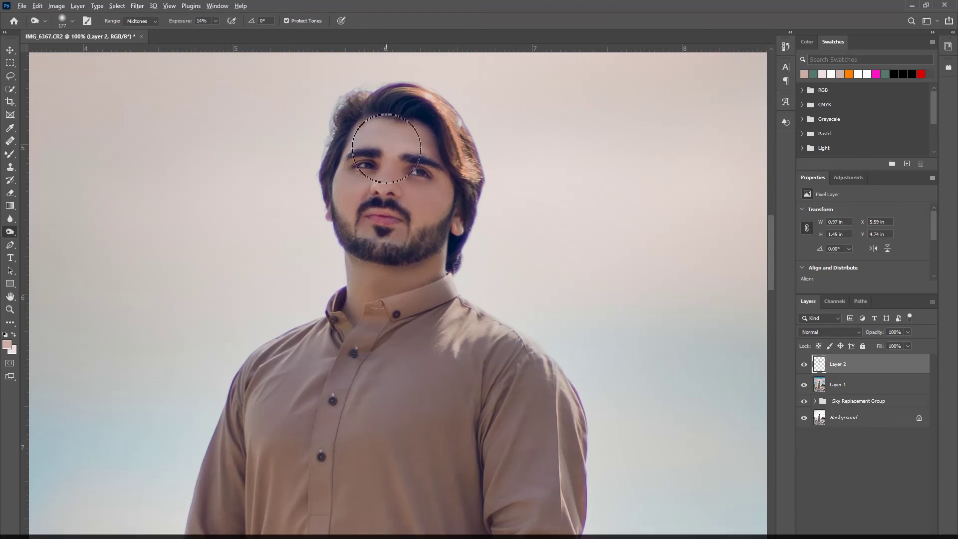
pyautogui.moveTo(419, 186); pyautogui.dragTo(422, 167)
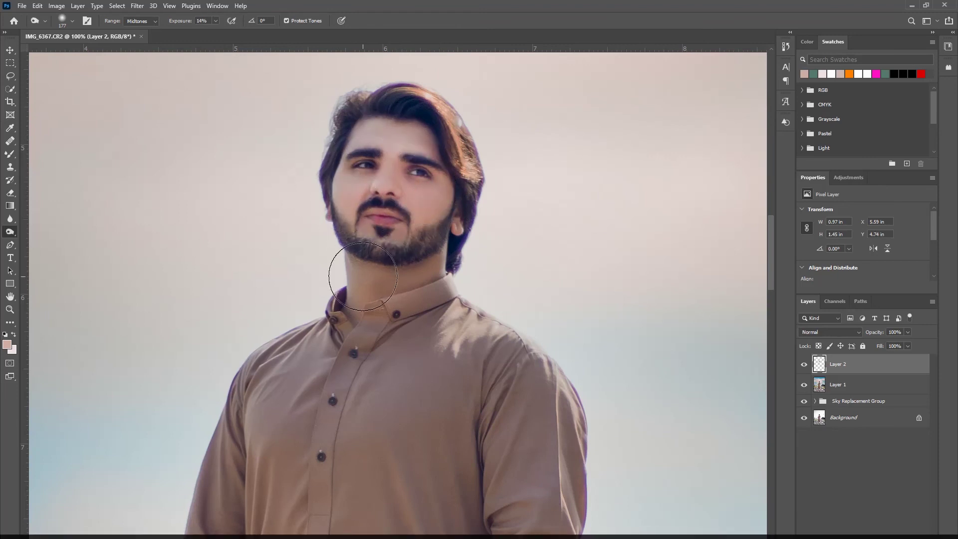
pyautogui.moveTo(442, 252)
pyautogui.mouseDown()
pyautogui.moveTo(370, 292)
pyautogui.moveTo(370, 257)
pyautogui.moveTo(397, 263)
pyautogui.mouseUp()
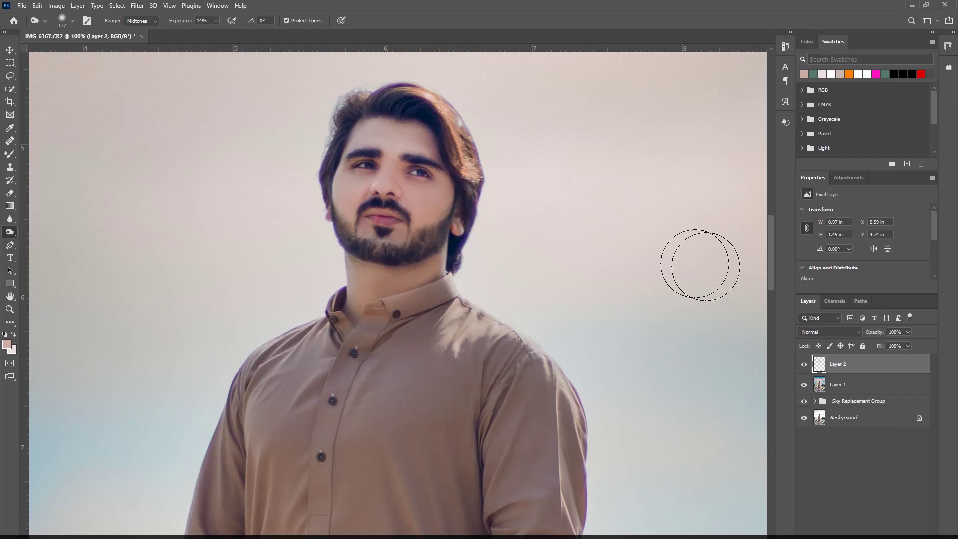
# Fit the whole image on screen, then zoom in around the man's chest
pyautogui.rightClick(579, 218)
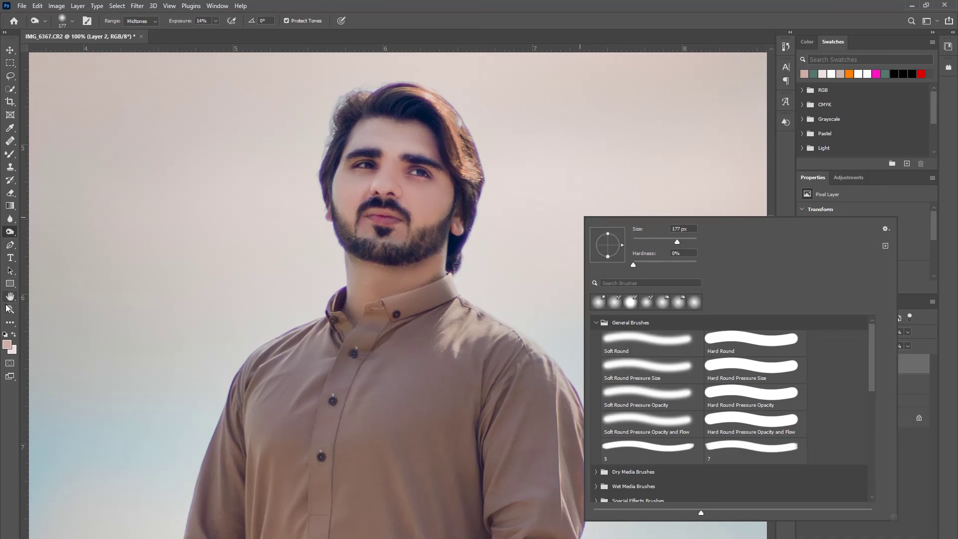
pyautogui.click(10, 309)
pyautogui.click(369, 204)
pyautogui.click(466, 217)
pyautogui.rightClick(403, 268)
pyautogui.click(392, 286)
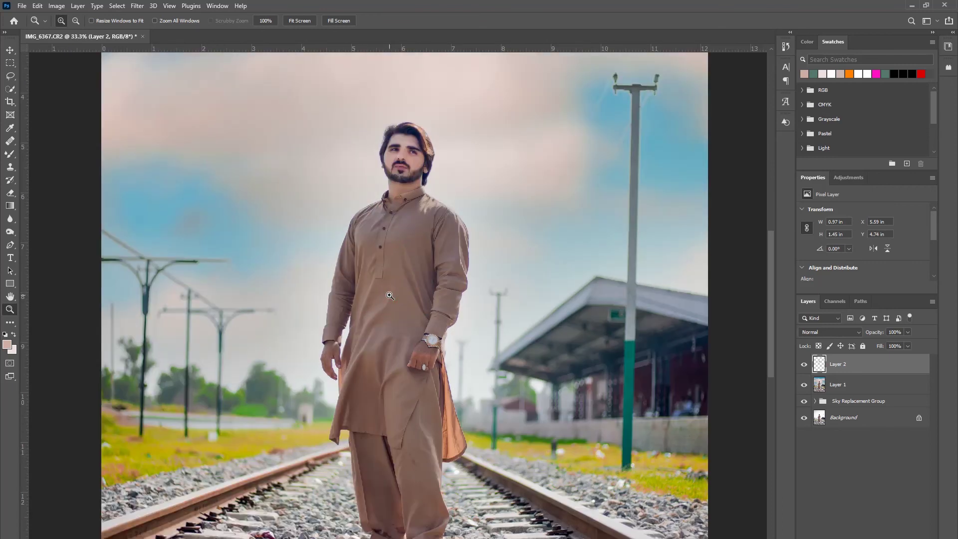
# Dodge the shirt's left side, sleeve and lower shirt on Layer 1
pyautogui.click(10, 232)
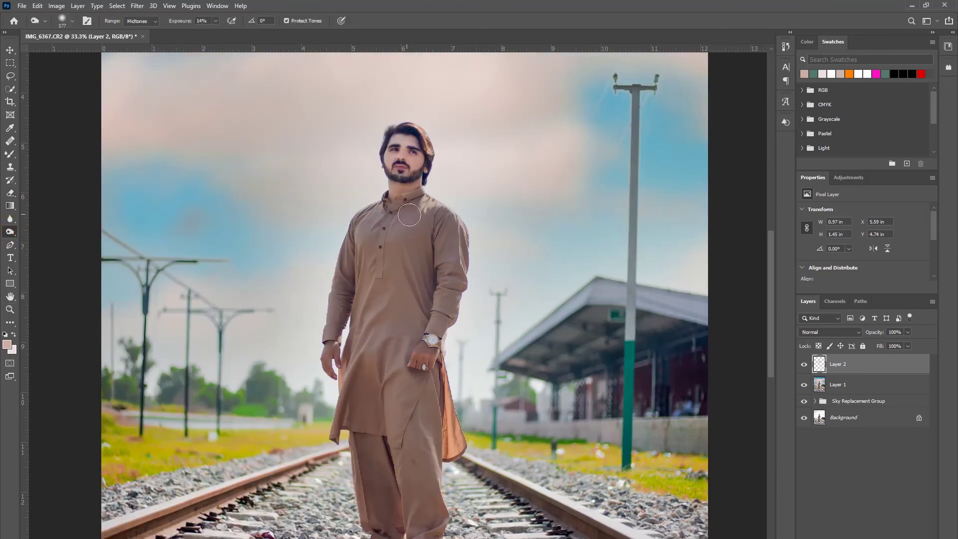
pyautogui.rightClick(409, 215)
pyautogui.press('Return')
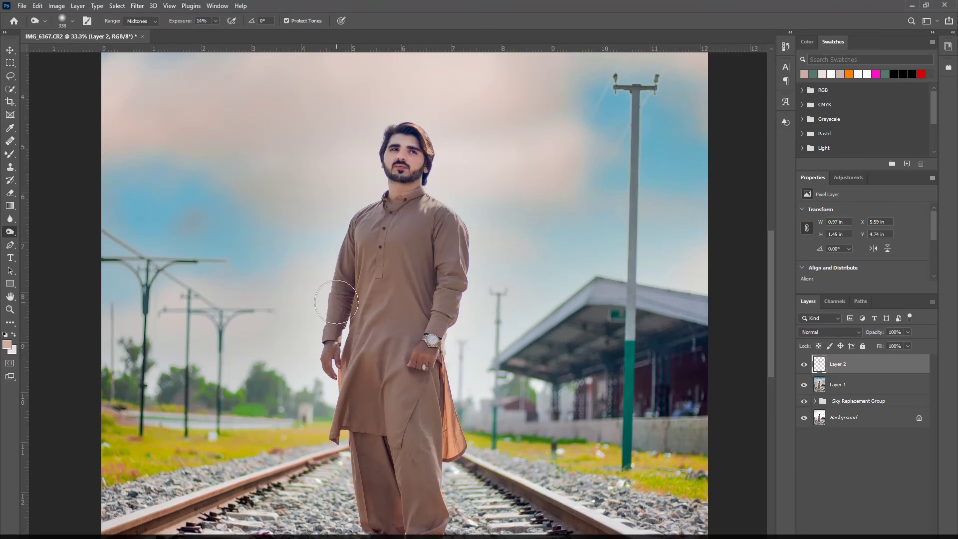
pyautogui.click(836, 389)
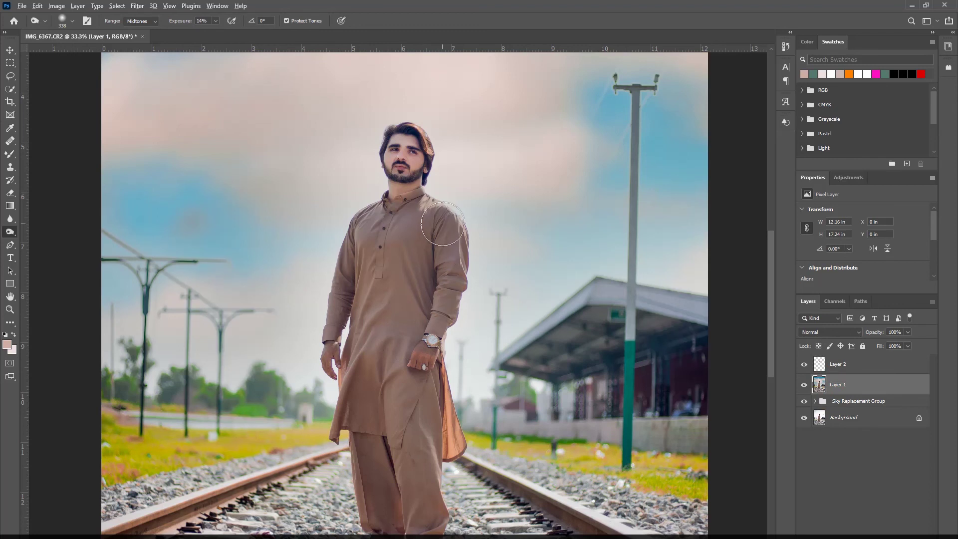
pyautogui.moveTo(422, 218)
pyautogui.mouseDown()
pyautogui.moveTo(336, 310)
pyautogui.moveTo(429, 229)
pyautogui.moveTo(438, 263)
pyautogui.mouseUp()
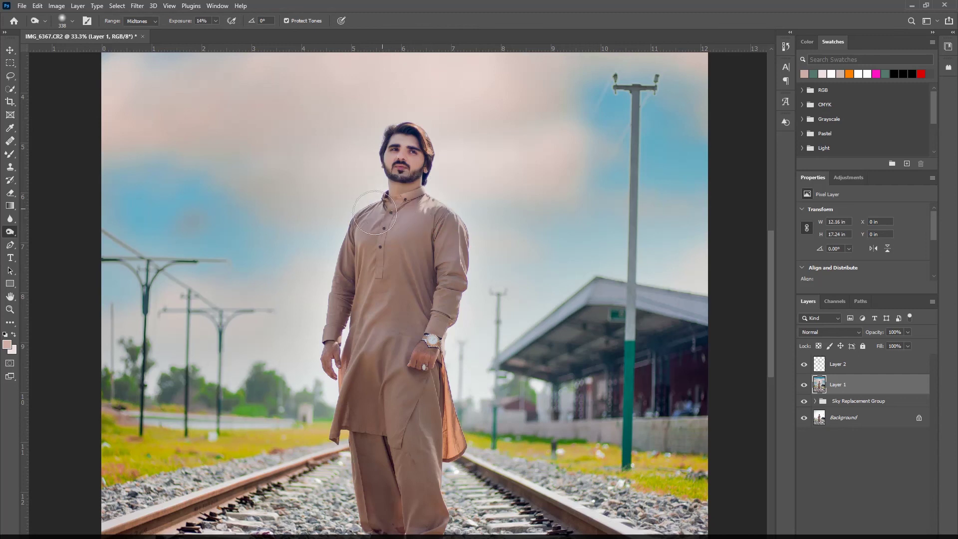
pyautogui.moveTo(438, 263)
pyautogui.mouseDown()
pyautogui.moveTo(402, 385)
pyautogui.moveTo(374, 343)
pyautogui.mouseUp()
# Zoom out to lighten the trousers and lower shirt, then merge Layer 1 and Layer 2
pyautogui.hotkey('ctrl', '-')
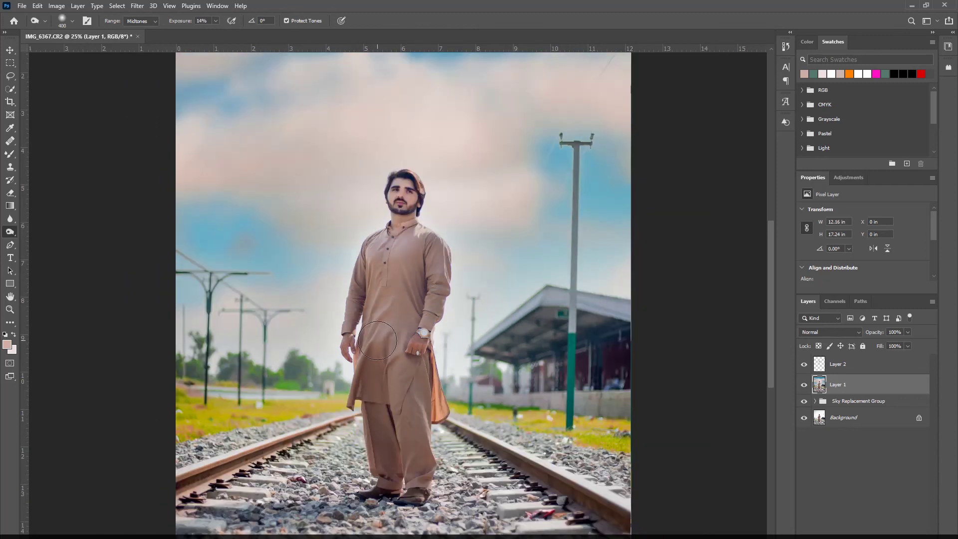
pyautogui.moveTo(382, 406); pyautogui.dragTo(385, 472)
pyautogui.moveTo(375, 381)
pyautogui.mouseDown()
pyautogui.moveTo(391, 443)
pyautogui.moveTo(379, 474)
pyautogui.mouseUp()
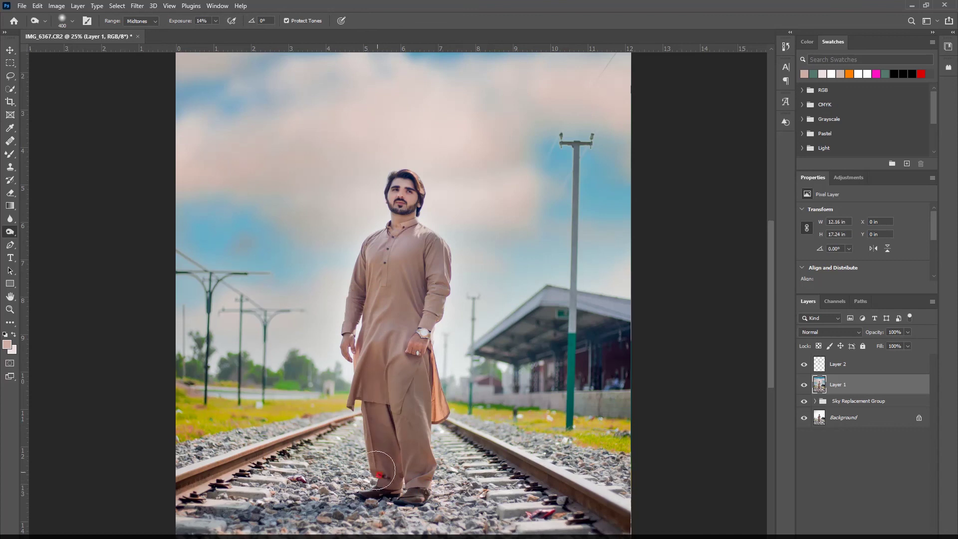
pyautogui.moveTo(359, 377)
pyautogui.mouseDown()
pyautogui.moveTo(405, 431)
pyautogui.moveTo(364, 399)
pyautogui.moveTo(370, 359)
pyautogui.mouseUp()
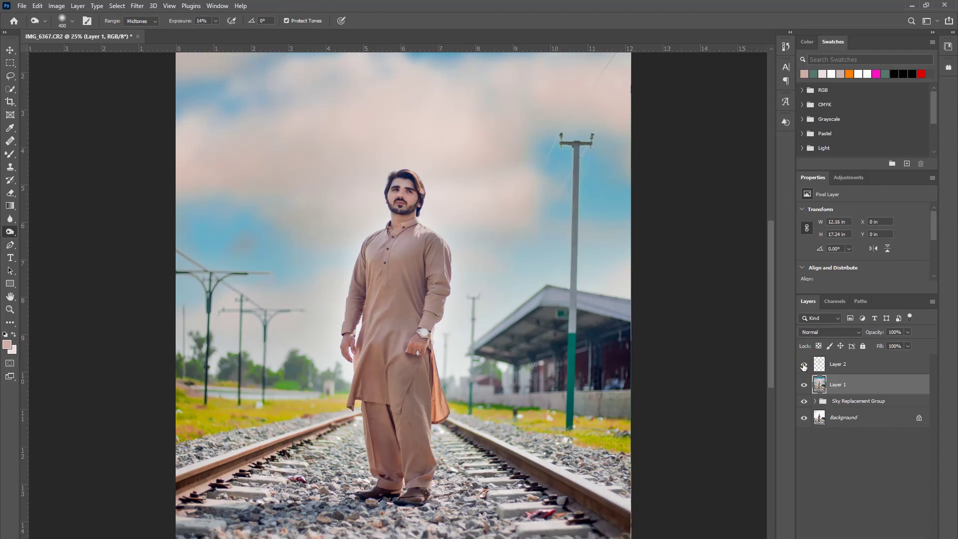
pyautogui.keyDown('shift'); pyautogui.click(845, 368); pyautogui.keyUp('shift')
pyautogui.hotkey('ctrl', 'e')
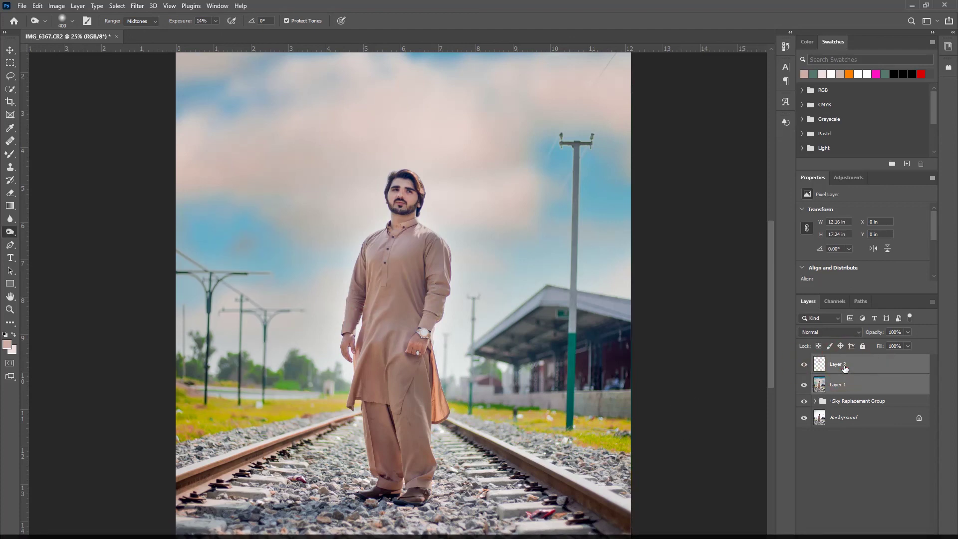
# Toggle Layer 2 and the blue-cloud sky on and off to compare the edits
pyautogui.click(804, 365)
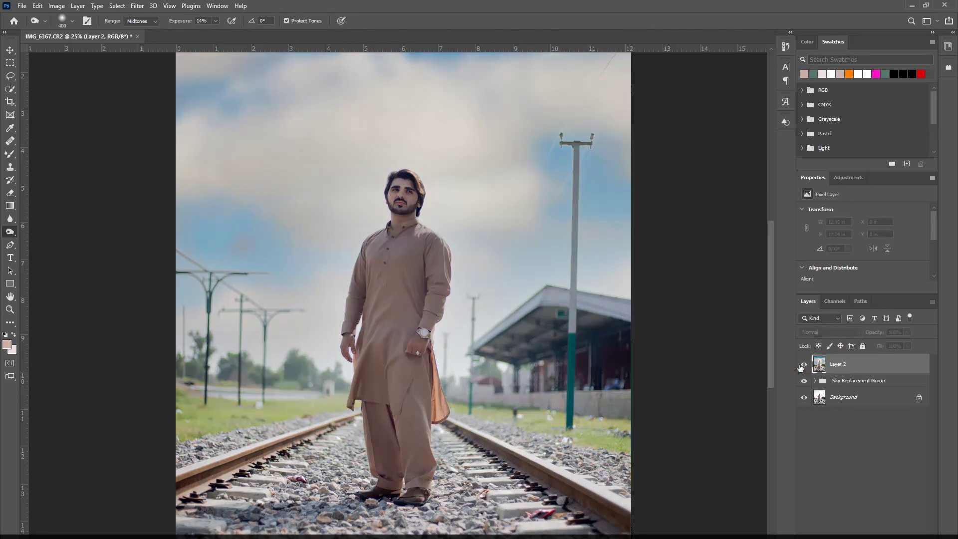
pyautogui.click(803, 365)
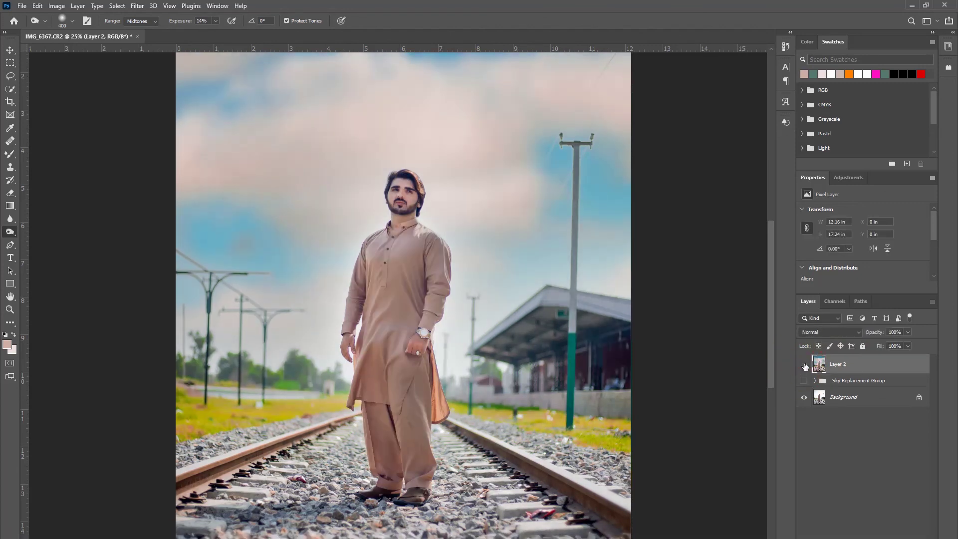
pyautogui.click(803, 364)
pyautogui.click(803, 381)
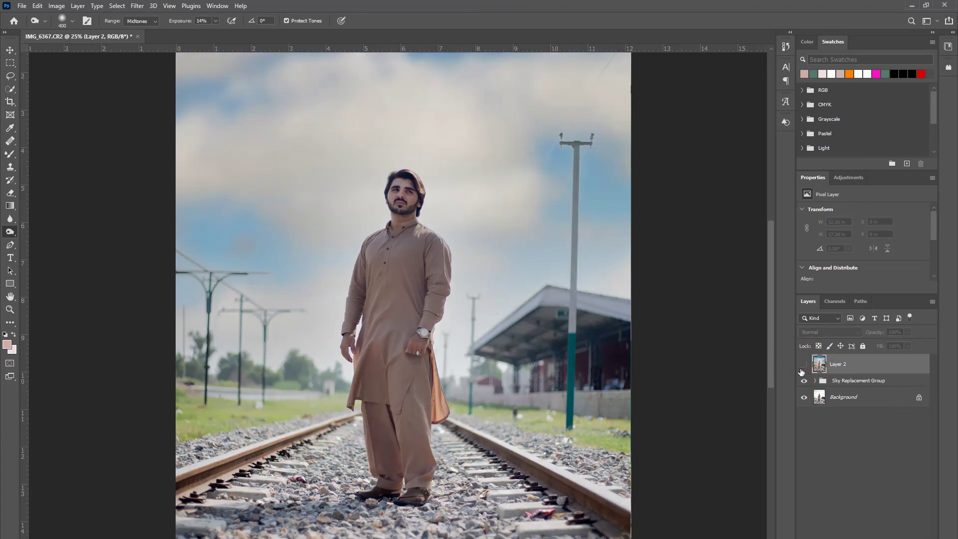
pyautogui.click(804, 365)
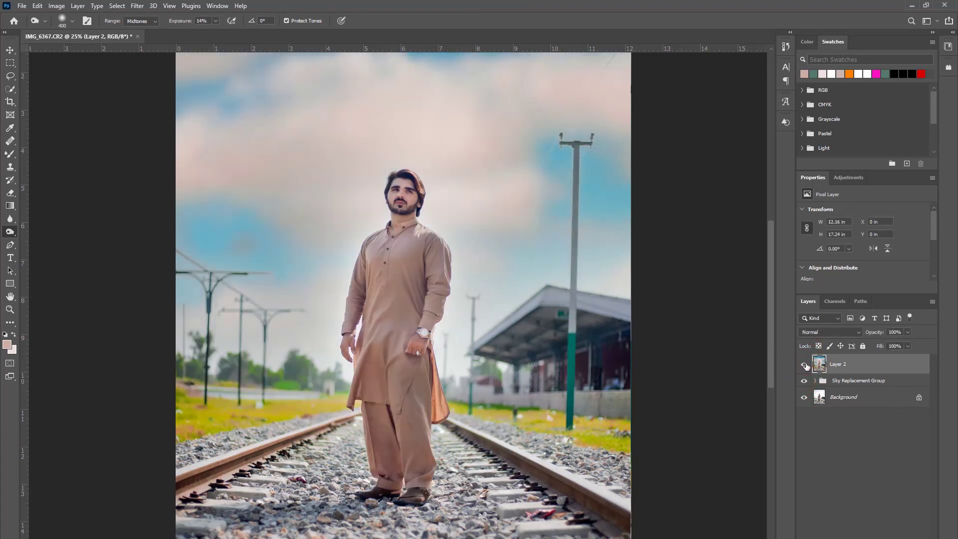
pyautogui.click(884, 529)
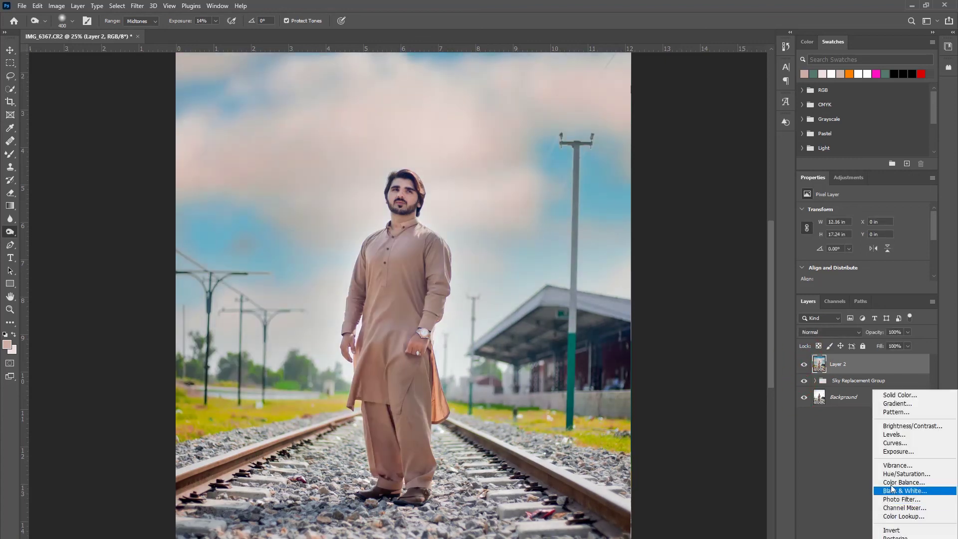
# Brighten the photo with a Curves 1 layer's raised RGB curve, then fit the image on screen
pyautogui.click(893, 442)
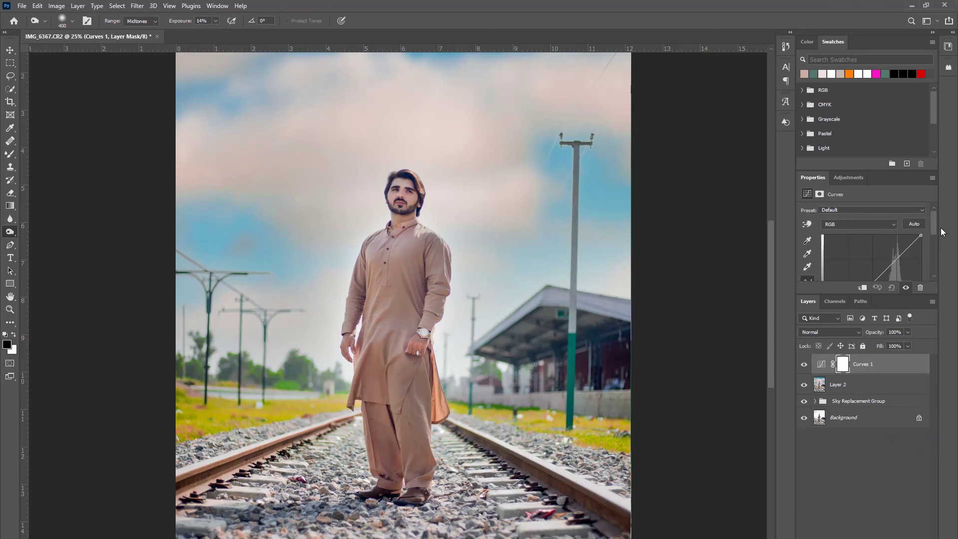
pyautogui.scroll(-2, 878, 244)
pyautogui.moveTo(852, 260); pyautogui.dragTo(857, 260)
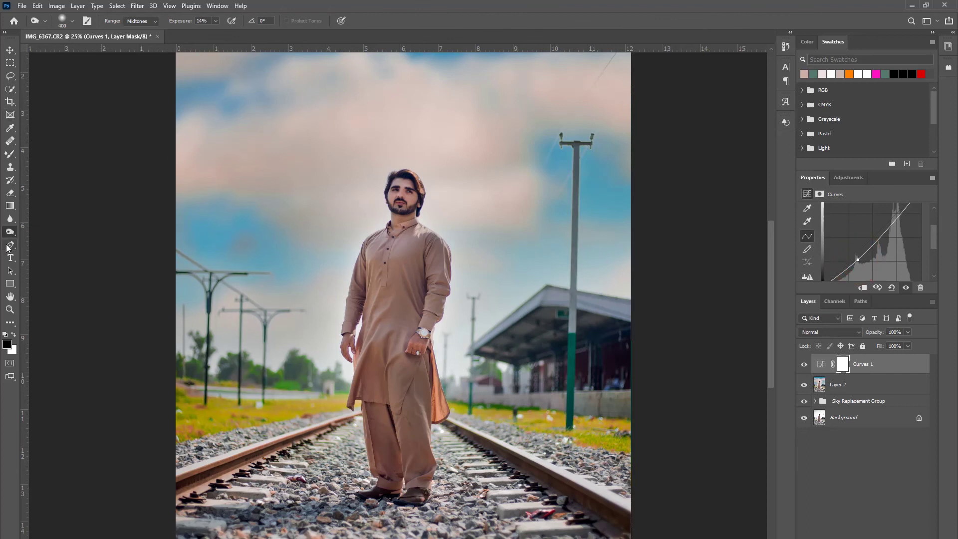
pyautogui.click(10, 308)
pyautogui.rightClick(427, 202)
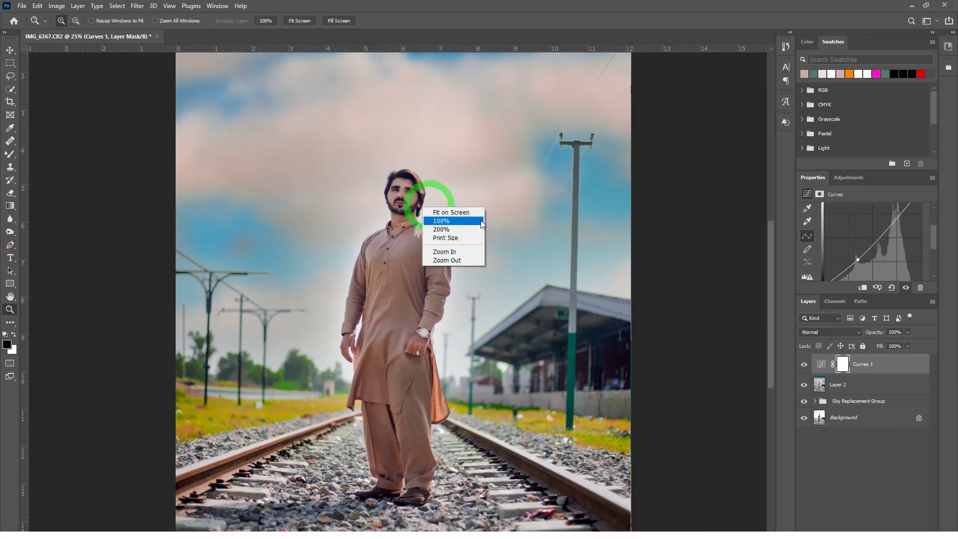
pyautogui.click(452, 210)
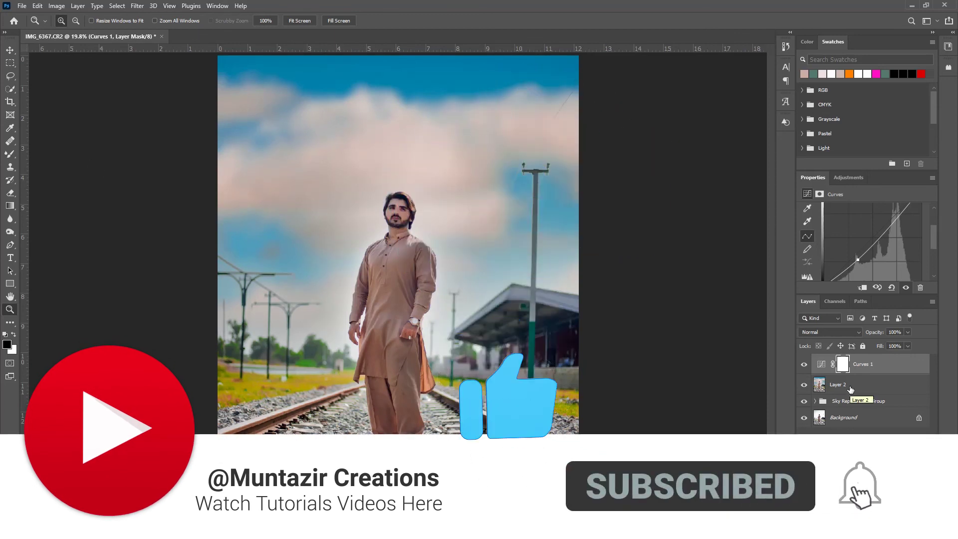
# Group Curves 1, Layer 2 and Sky Replacement Group into Group 1, toggling it for before/after
pyautogui.click(10, 49)
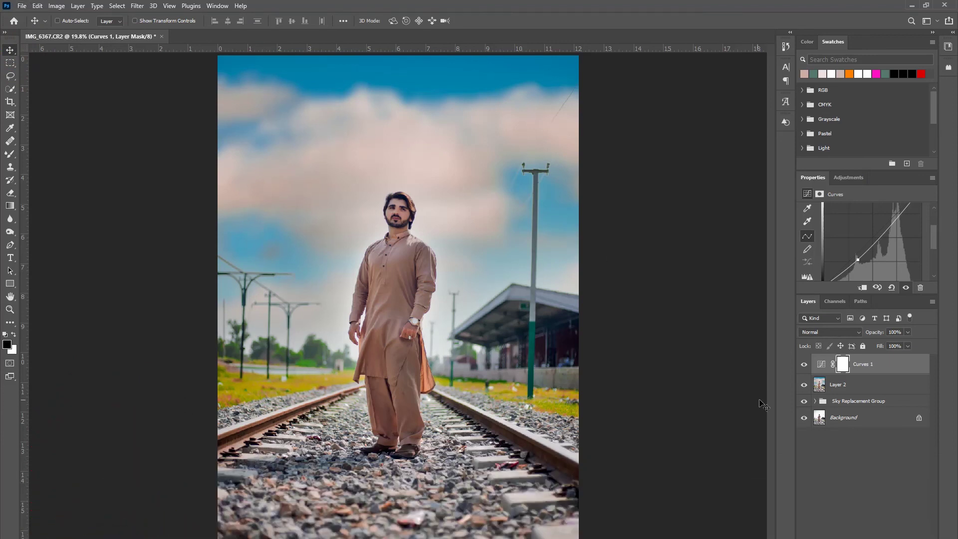
pyautogui.click(840, 400)
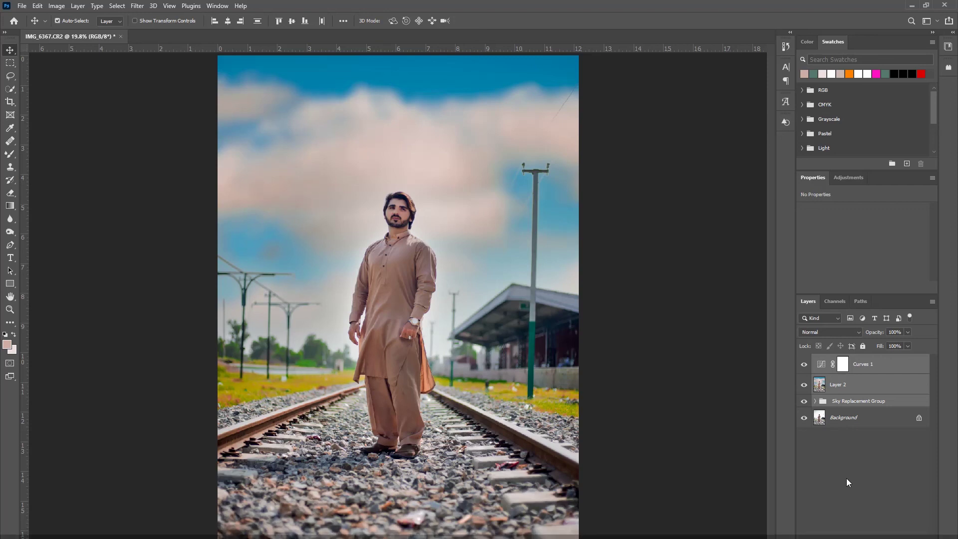
pyautogui.hotkey('ctrl', 'g')
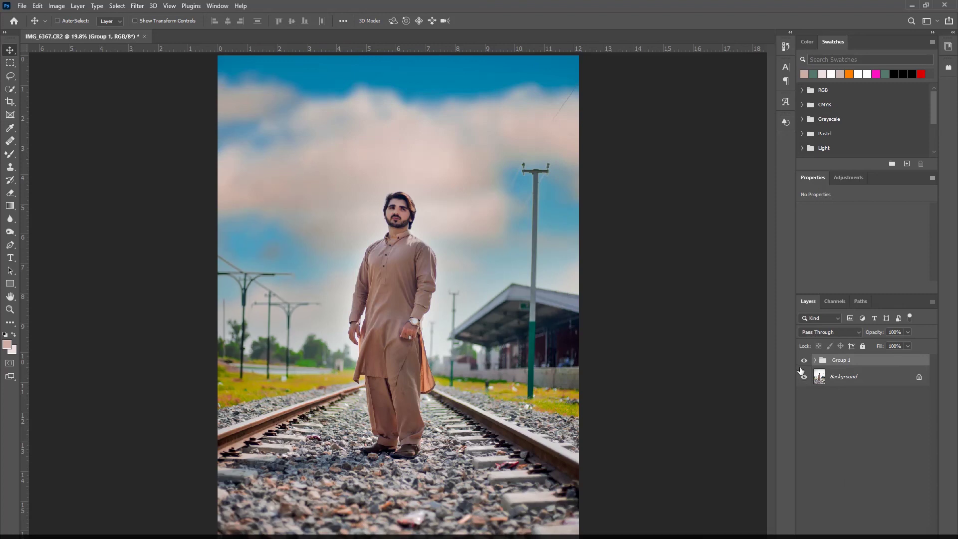
pyautogui.click(804, 361)
pyautogui.click(804, 362)
pyautogui.click(803, 361)
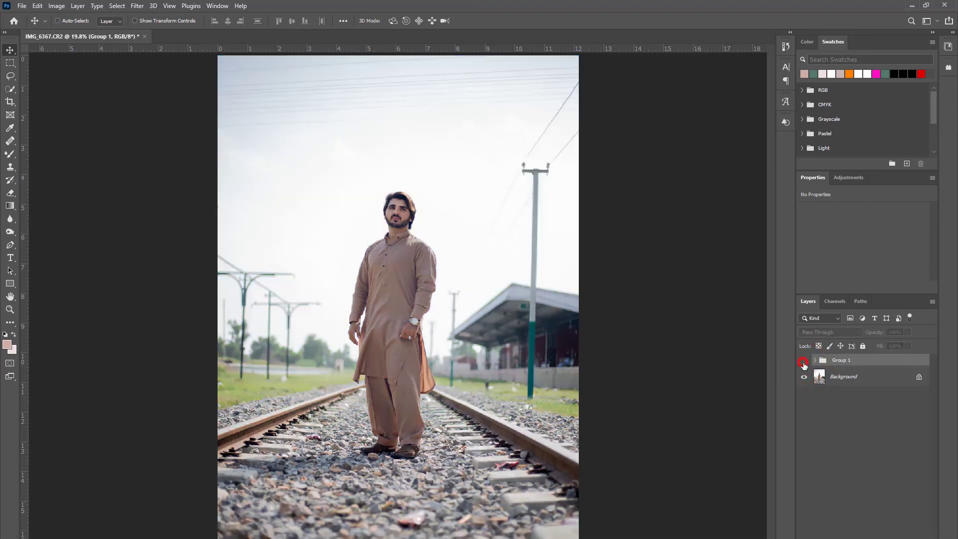
pyautogui.click(804, 361)
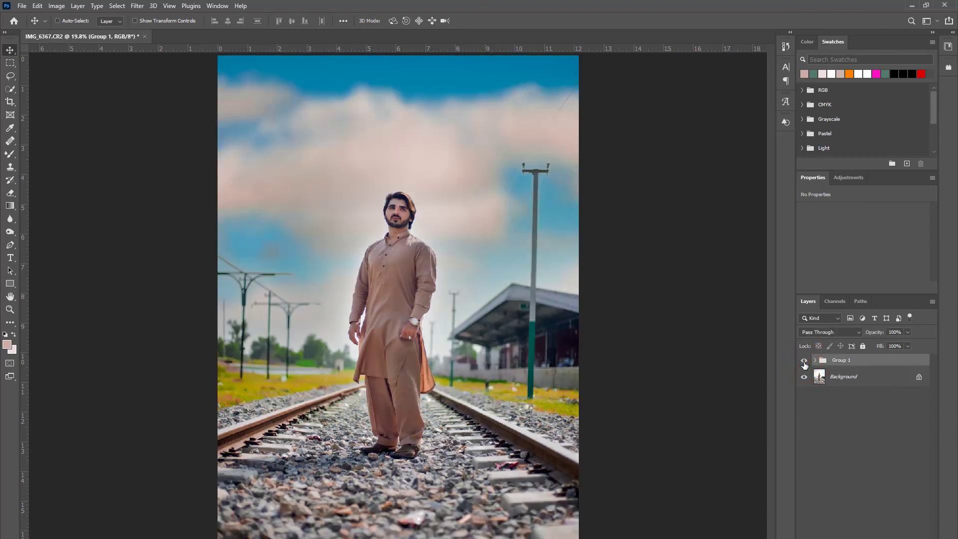